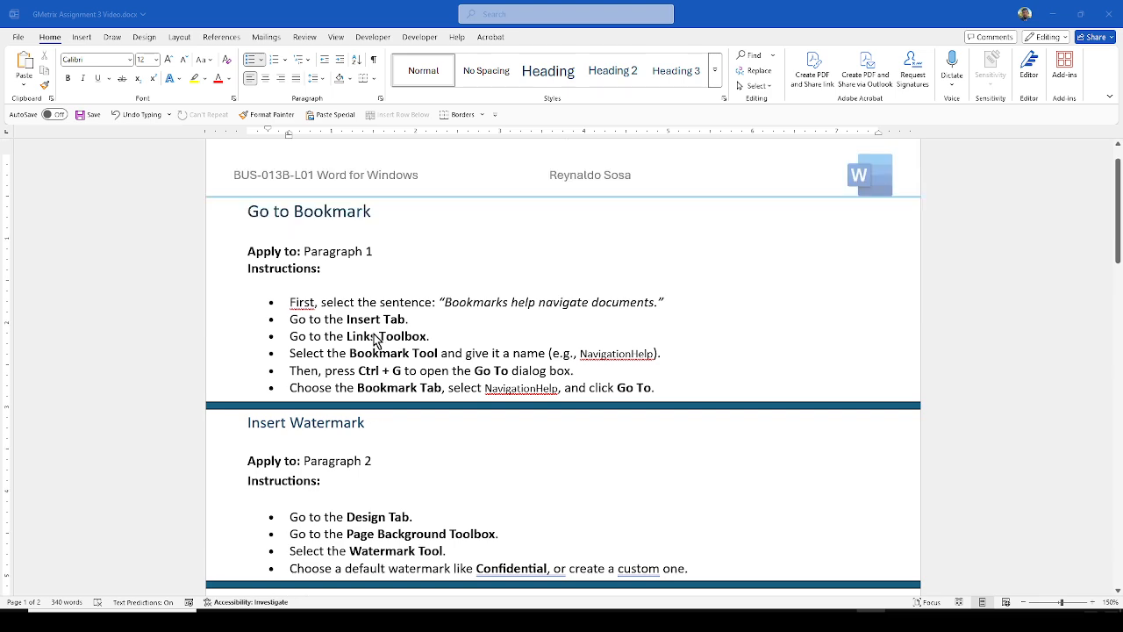
Bookmark the sentence "Bookmarks help navigate documents." under Paragraph 2 with the name Nav1.
{"action": "scroll", "coordinate": [373, 339], "scroll_direction": "down", "scroll_amount": 14}
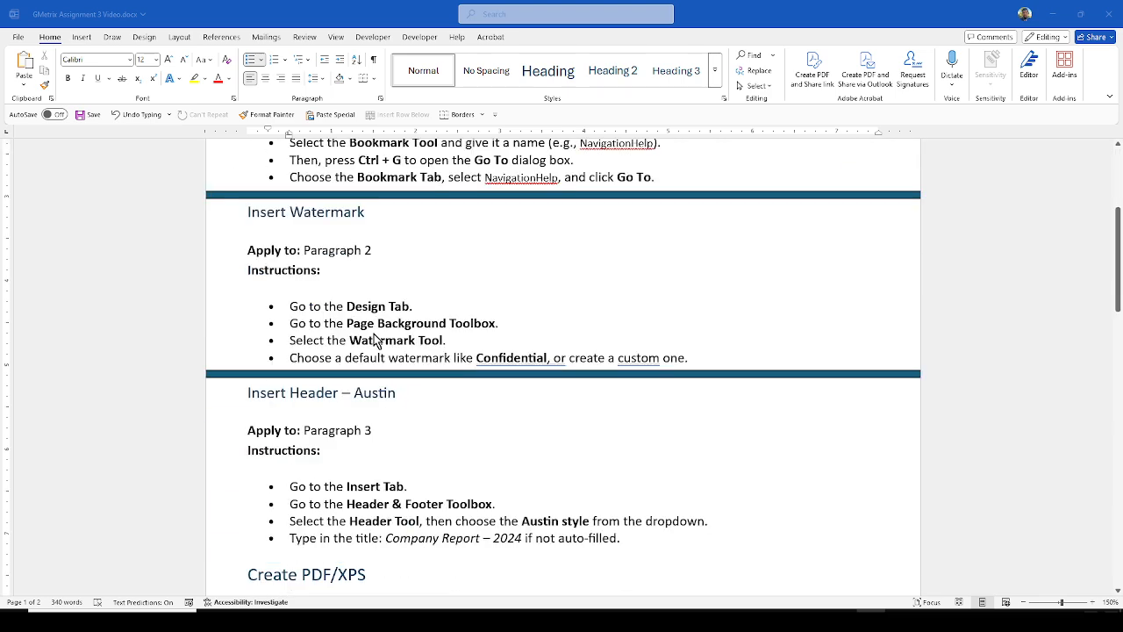
{"action": "scroll", "coordinate": [373, 339], "scroll_direction": "down", "scroll_amount": 14}
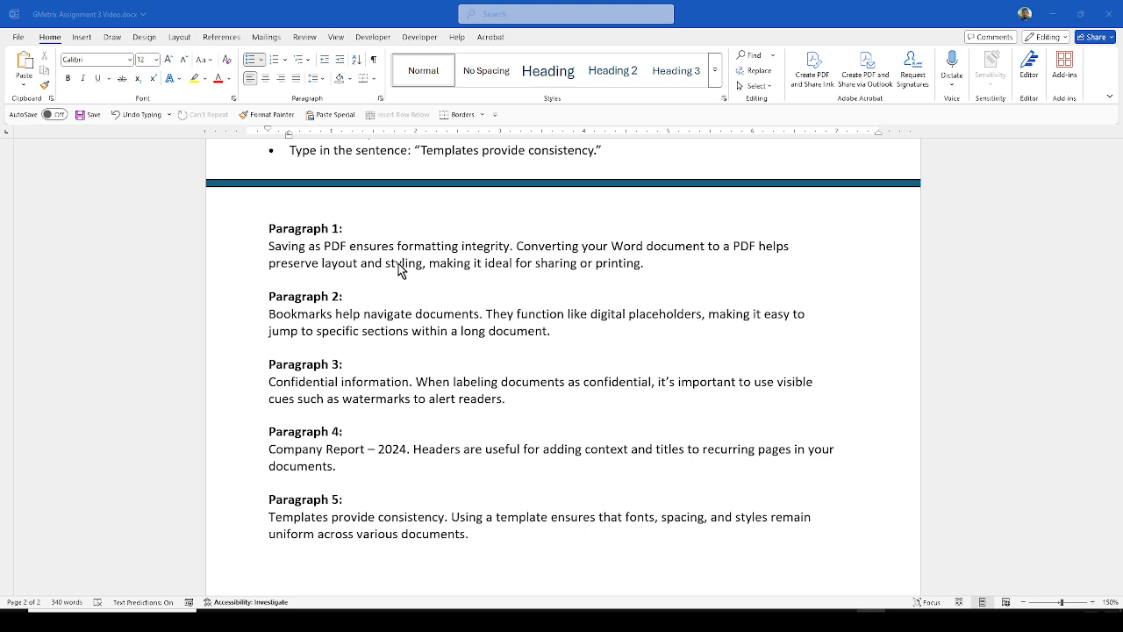
{"action": "left_click", "coordinate": [501, 258]}
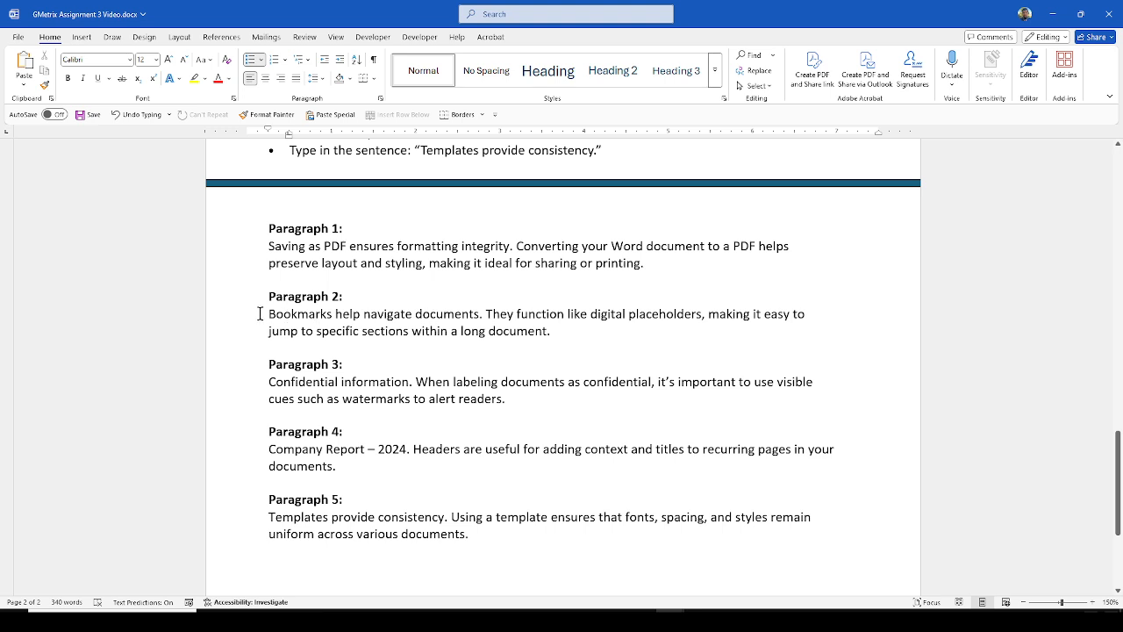
{"action": "left_click_drag", "start_coordinate": [269, 314], "coordinate": [450, 313]}
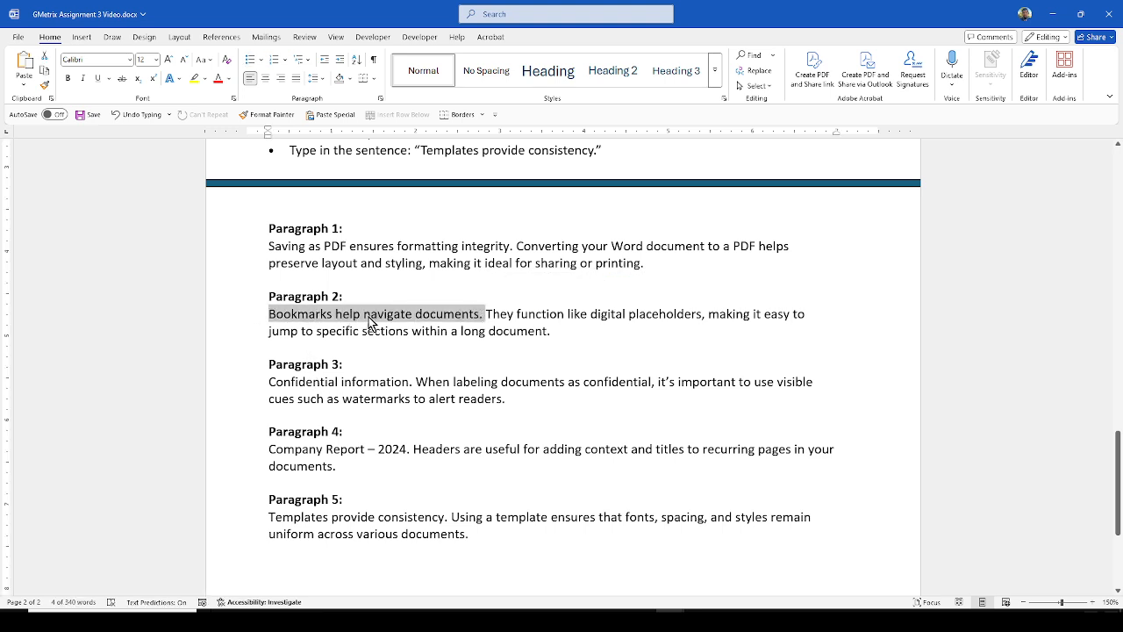
{"action": "left_click", "coordinate": [81, 41]}
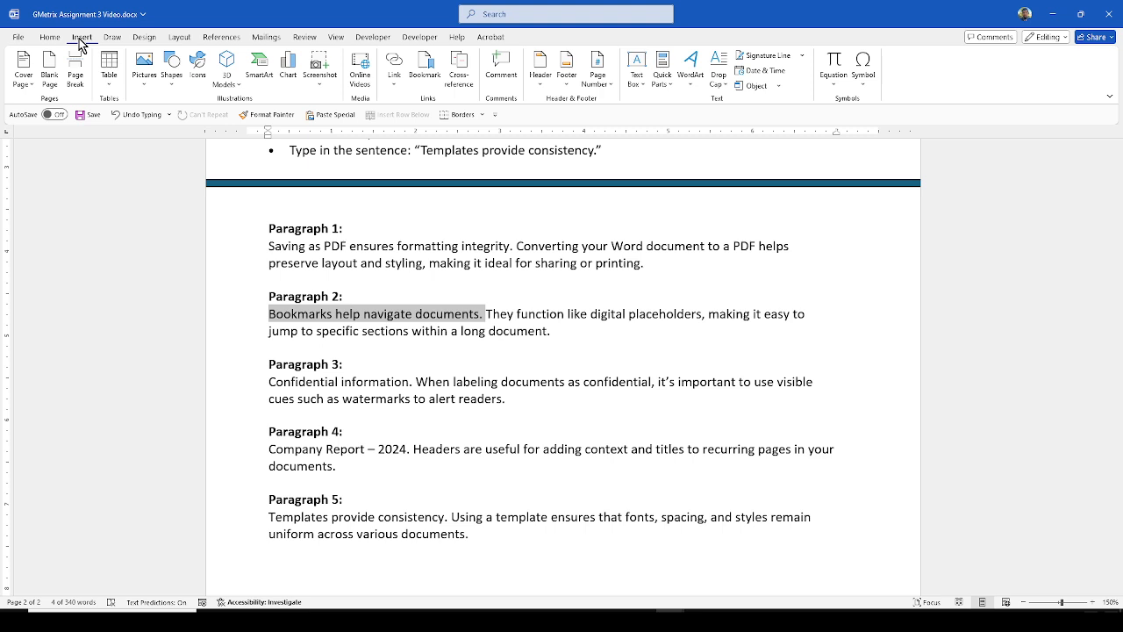
{"action": "left_click", "coordinate": [430, 76]}
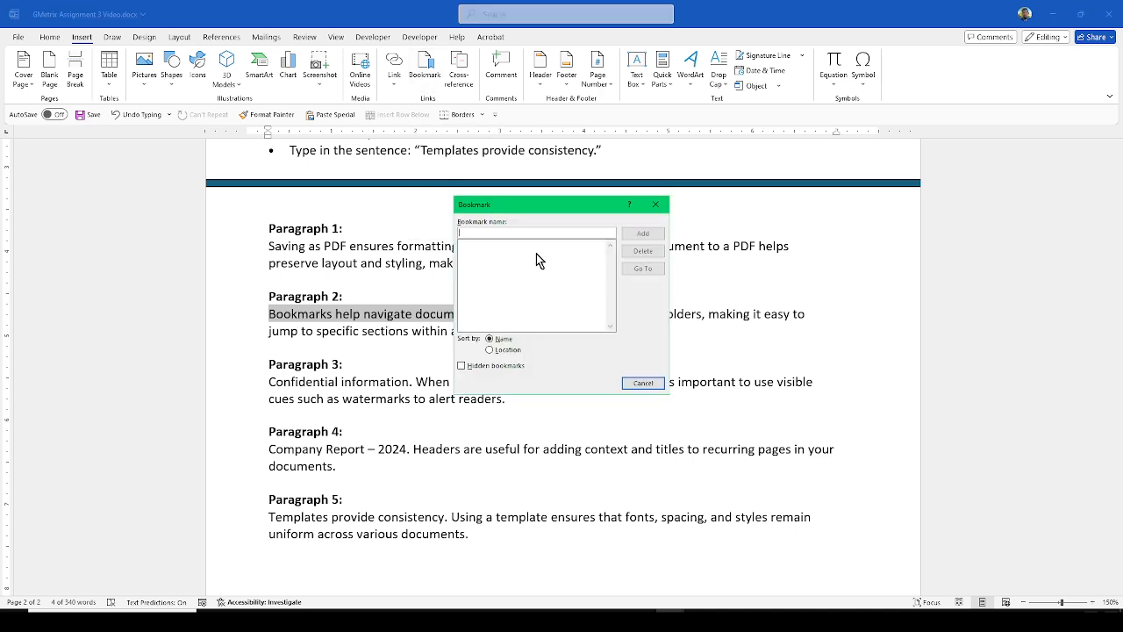
{"action": "type", "text": "Nav1"}
{"action": "left_click", "coordinate": [642, 234]}
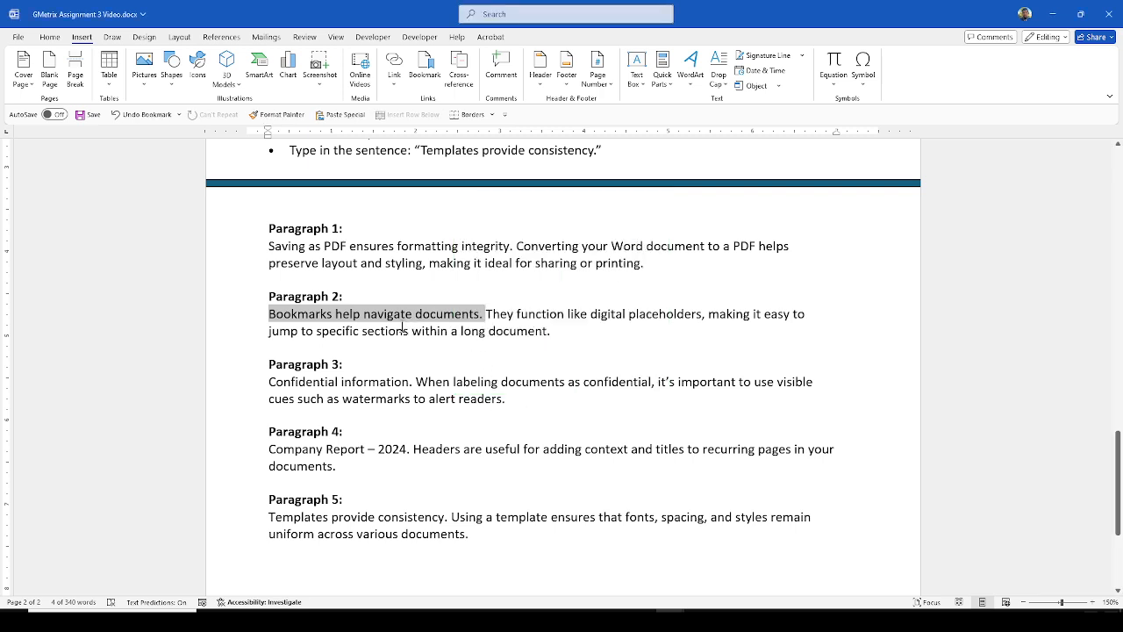
Go to the Nav1 bookmark using the Go To command, then close the dialog and deselect the text.
{"action": "key", "text": "ctrl+g"}
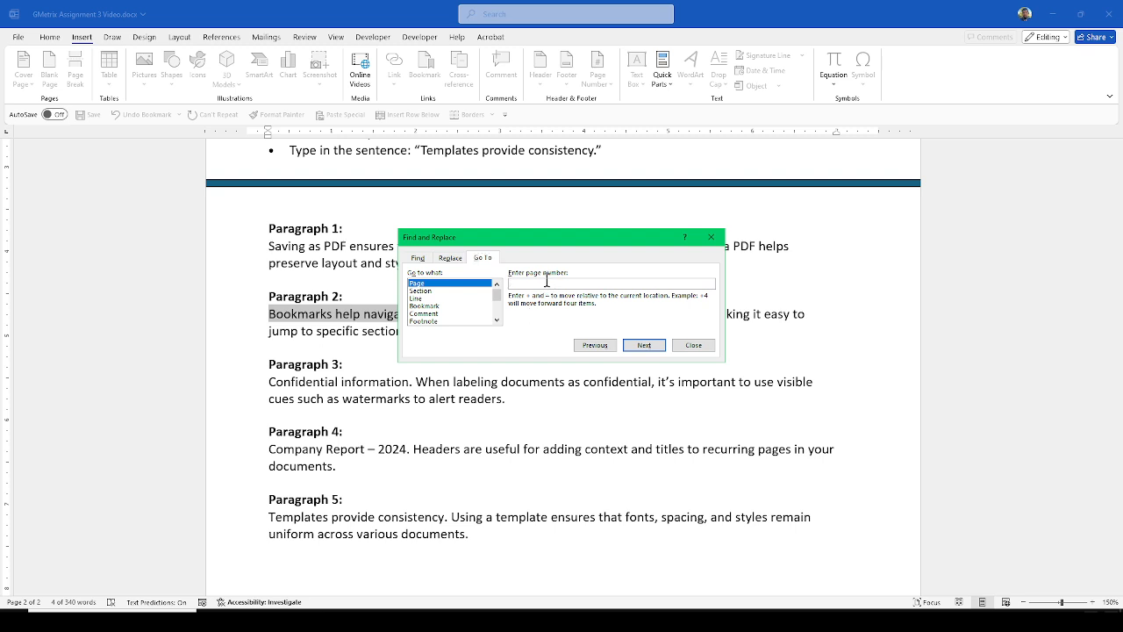
{"action": "type", "text": "Nav1"}
{"action": "key", "text": "Return"}
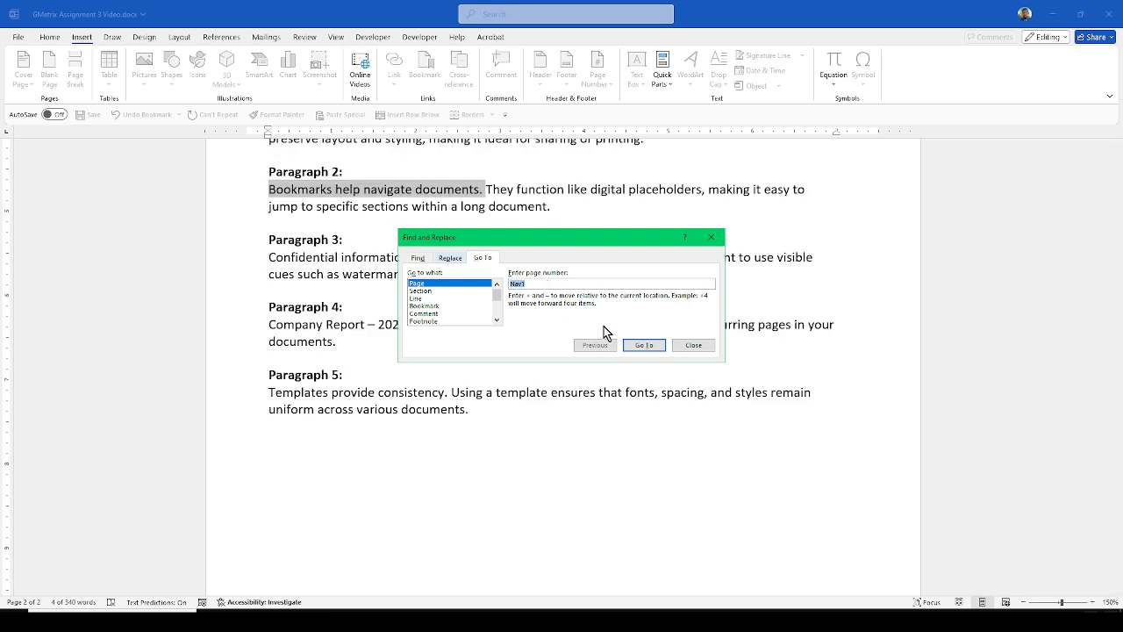
{"action": "scroll", "coordinate": [324, 195], "scroll_direction": "up", "scroll_amount": 1}
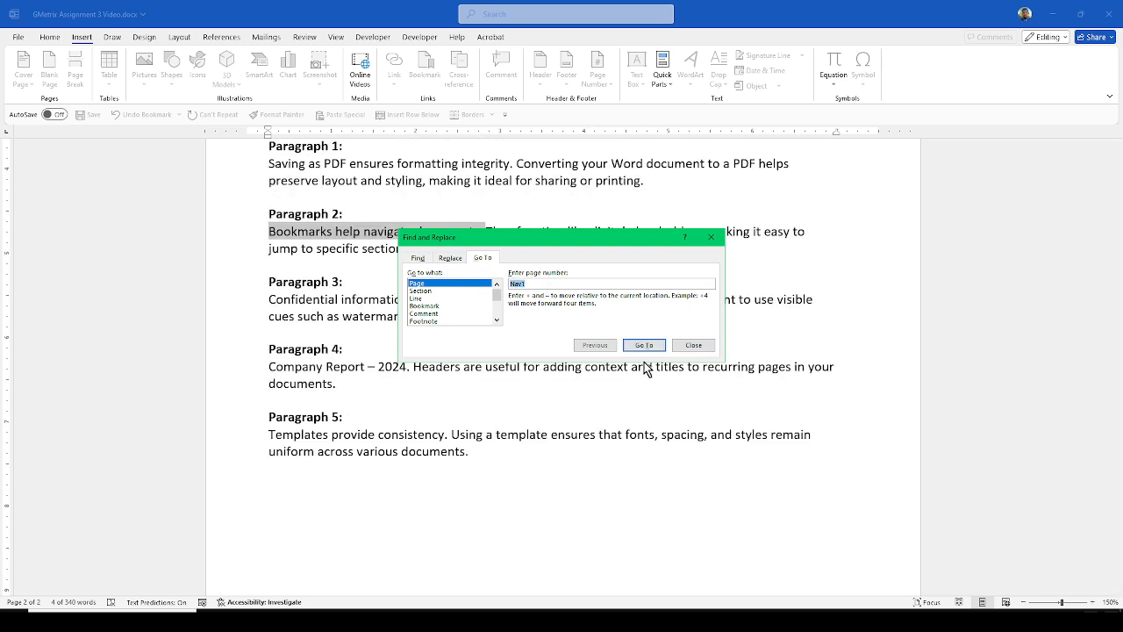
{"action": "left_click", "coordinate": [710, 349]}
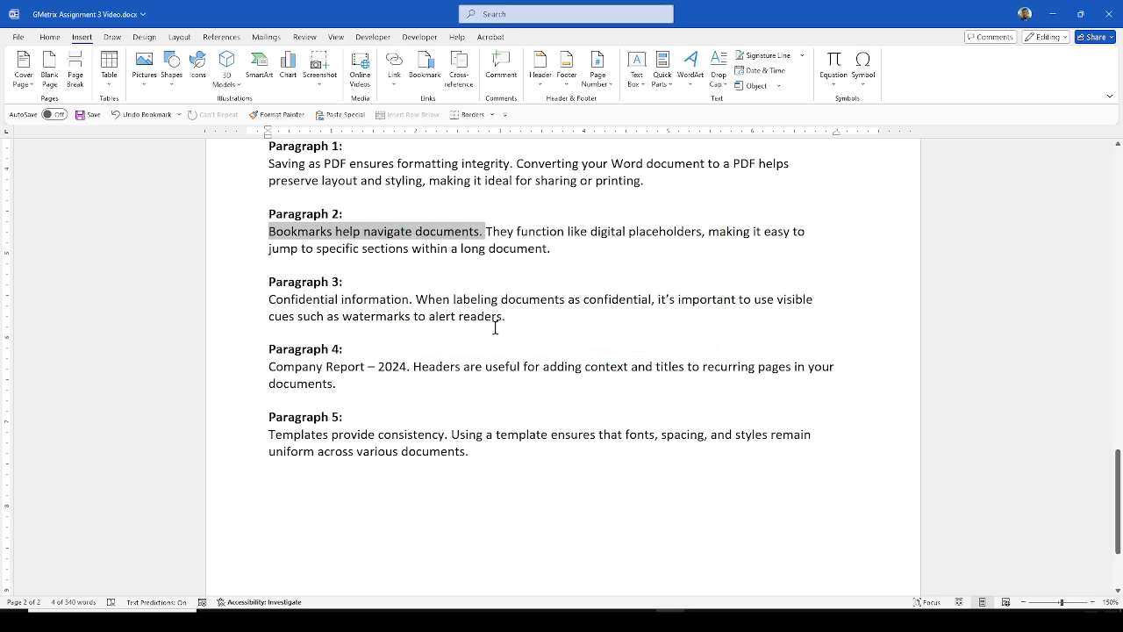
{"action": "scroll", "coordinate": [468, 323], "scroll_direction": "up", "scroll_amount": 3}
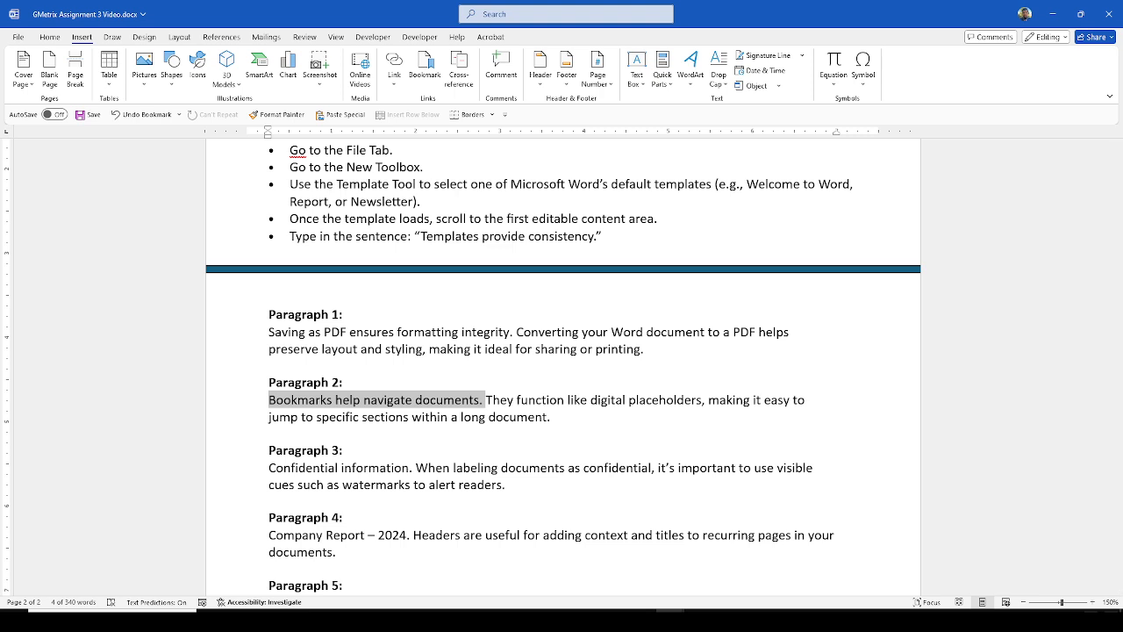
{"action": "left_click", "coordinate": [602, 356]}
{"action": "scroll", "coordinate": [444, 380], "scroll_direction": "down", "scroll_amount": 1}
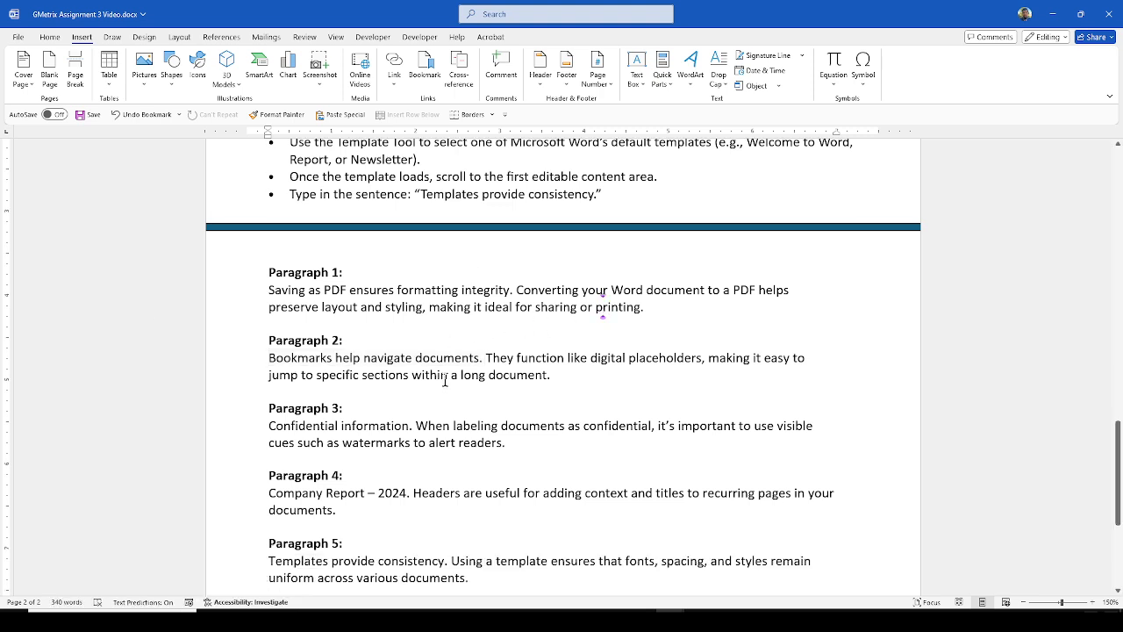
Insert the built-in CONFIDENTIAL 1 watermark in the document.
{"action": "scroll", "coordinate": [498, 365], "scroll_direction": "down", "scroll_amount": 2}
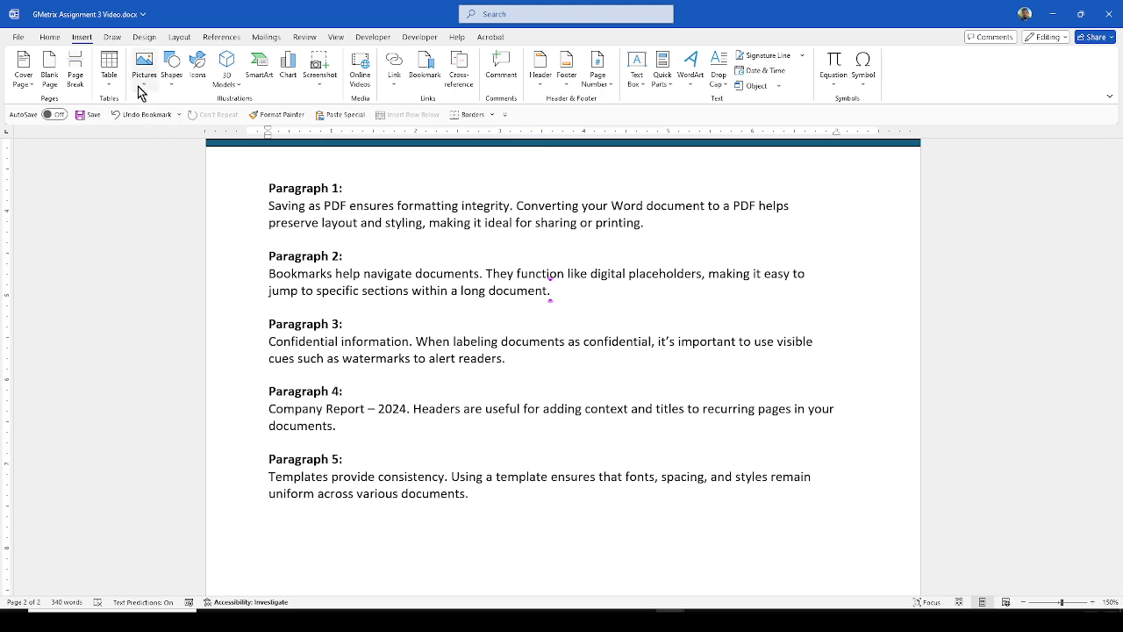
{"action": "left_click", "coordinate": [144, 38]}
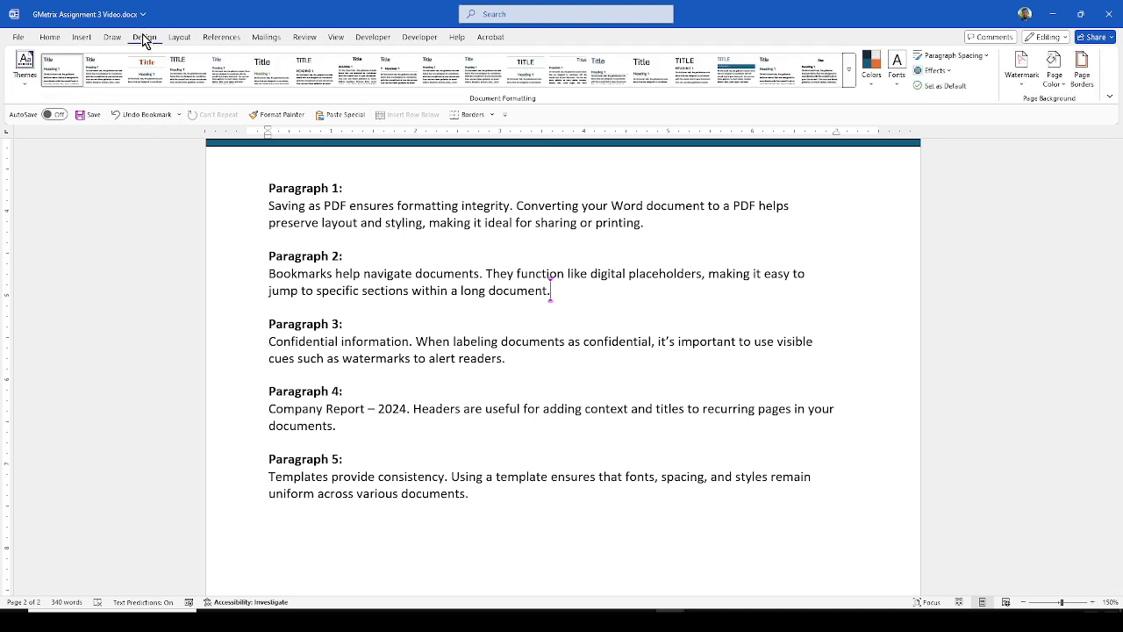
{"action": "left_click", "coordinate": [1023, 79]}
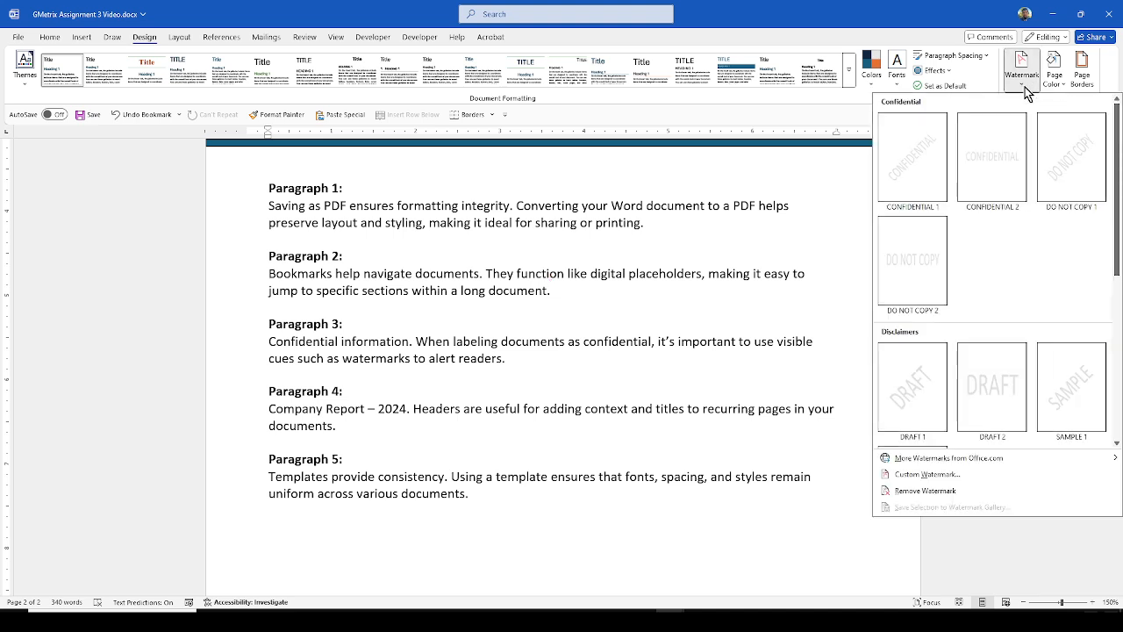
{"action": "left_click", "coordinate": [929, 171]}
Examine how the watermark appears behind the text on both pages of the document.
{"action": "scroll", "coordinate": [576, 325], "scroll_direction": "up", "scroll_amount": 3}
{"action": "scroll", "coordinate": [569, 316], "scroll_direction": "down", "scroll_amount": 4}
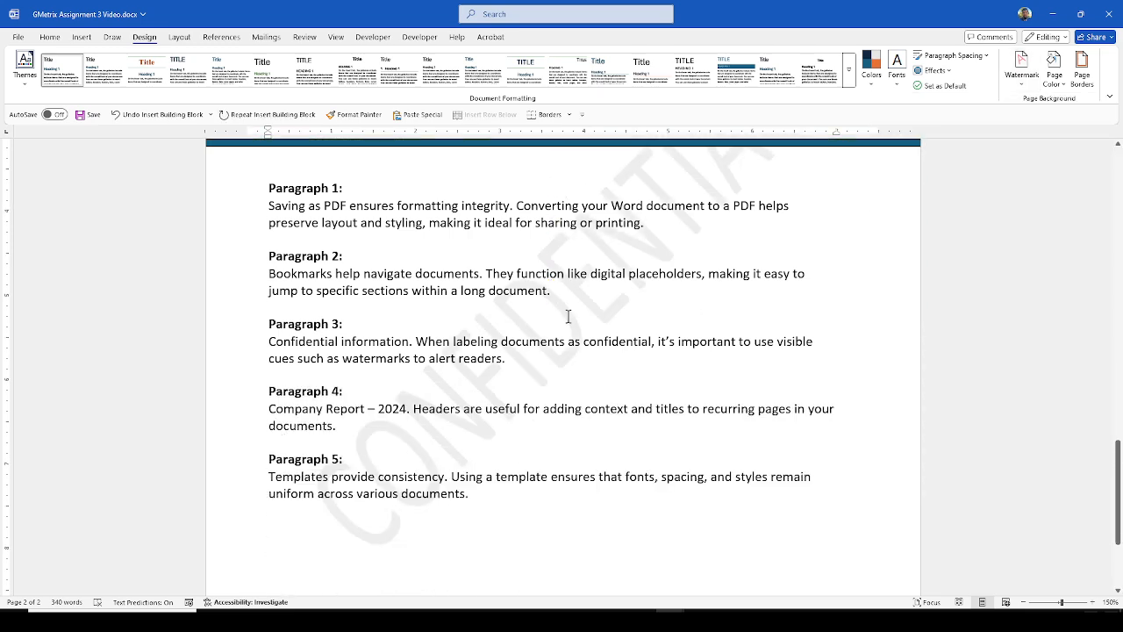
{"action": "scroll", "coordinate": [567, 315], "scroll_direction": "up", "scroll_amount": 5}
{"action": "scroll", "coordinate": [553, 299], "scroll_direction": "up", "scroll_amount": 5}
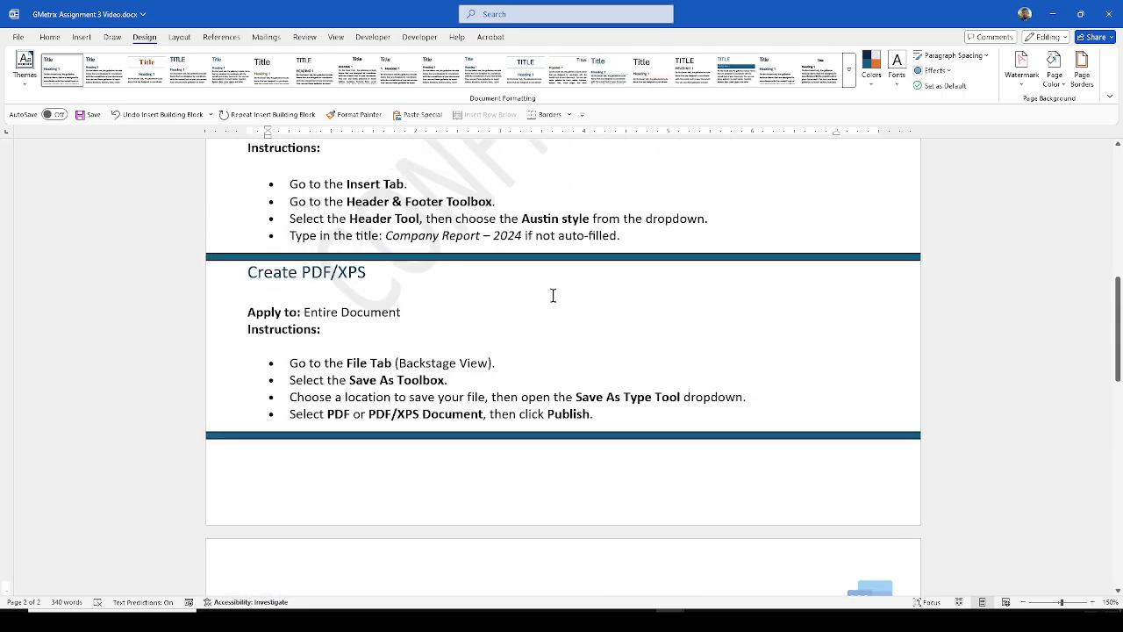
{"action": "scroll", "coordinate": [548, 298], "scroll_direction": "down", "scroll_amount": 6}
{"action": "scroll", "coordinate": [544, 305], "scroll_direction": "down", "scroll_amount": 2}
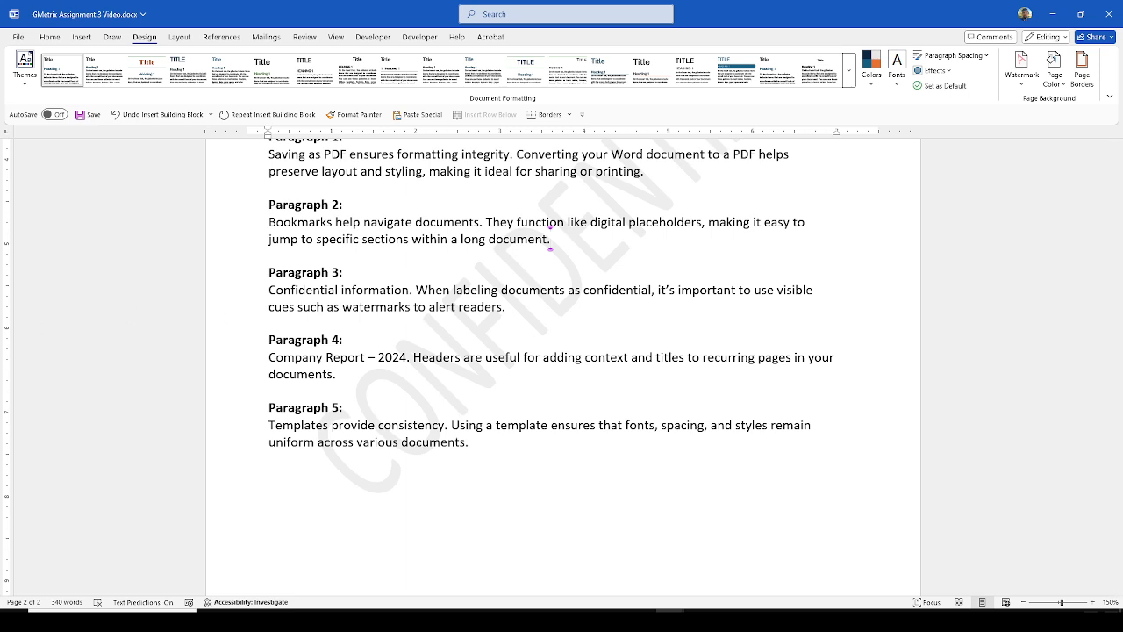
{"action": "scroll", "coordinate": [532, 278], "scroll_direction": "up", "scroll_amount": 4}
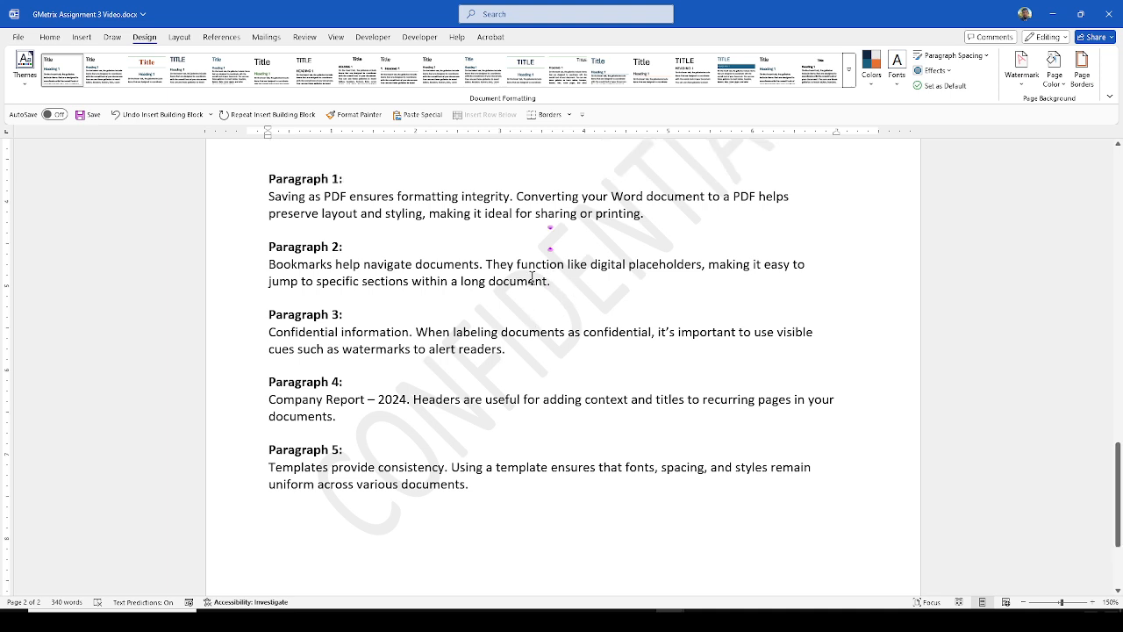
{"action": "scroll", "coordinate": [526, 286], "scroll_direction": "up", "scroll_amount": 3}
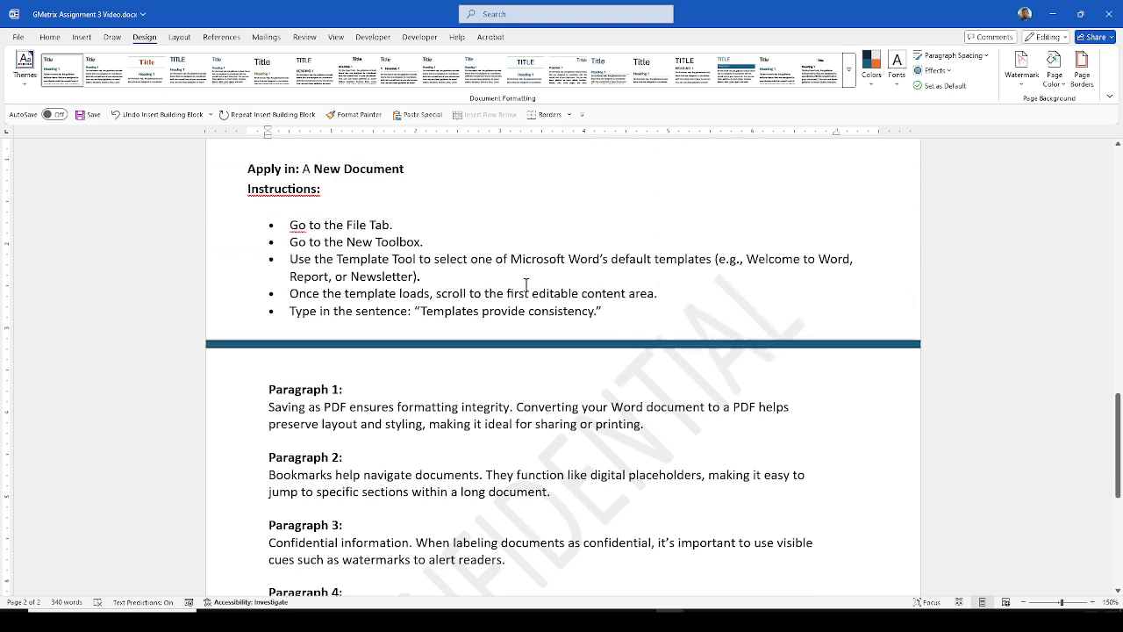
{"action": "scroll", "coordinate": [526, 283], "scroll_direction": "up", "scroll_amount": 1}
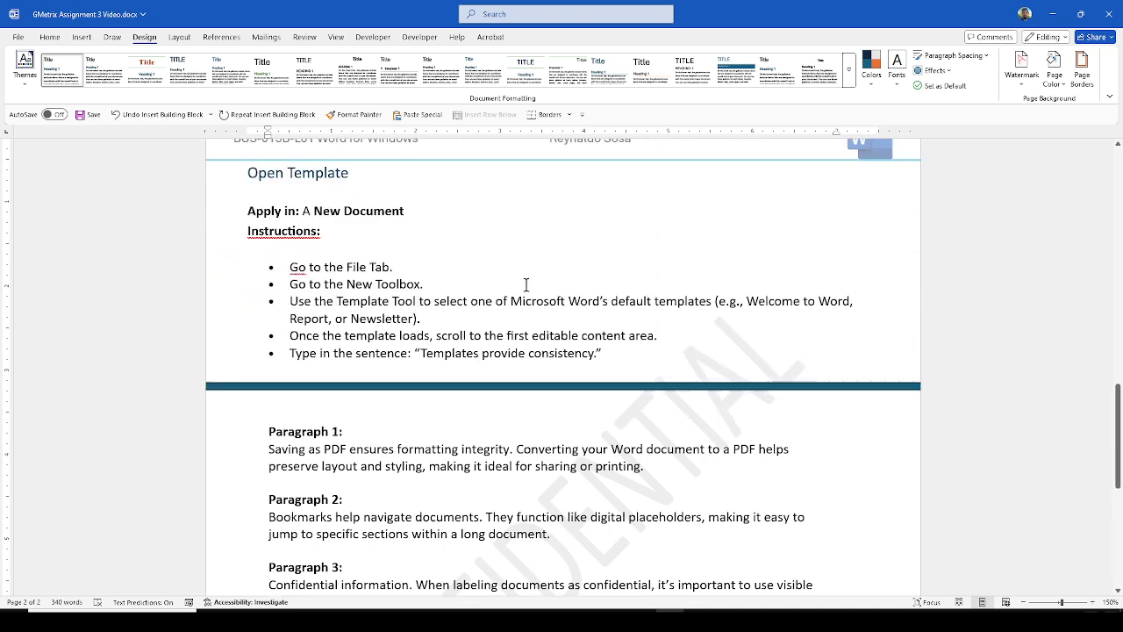
Select the sentence "Company Report – 2024." at the start of the text under Paragraph 4.
{"action": "left_click", "coordinate": [81, 39]}
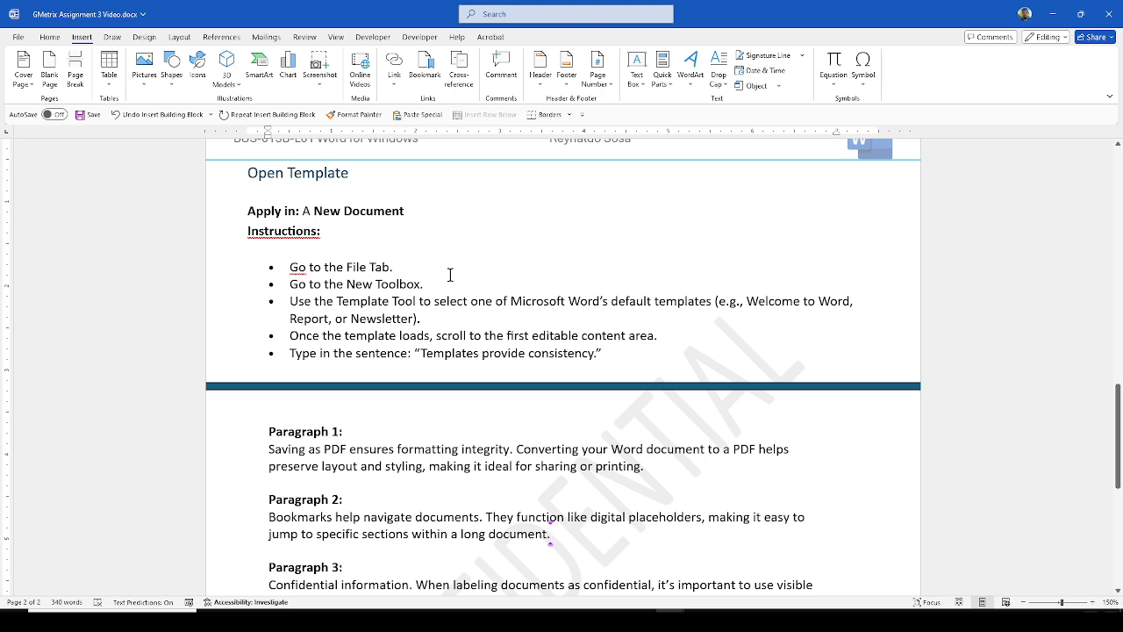
{"action": "scroll", "coordinate": [447, 281], "scroll_direction": "down", "scroll_amount": 8}
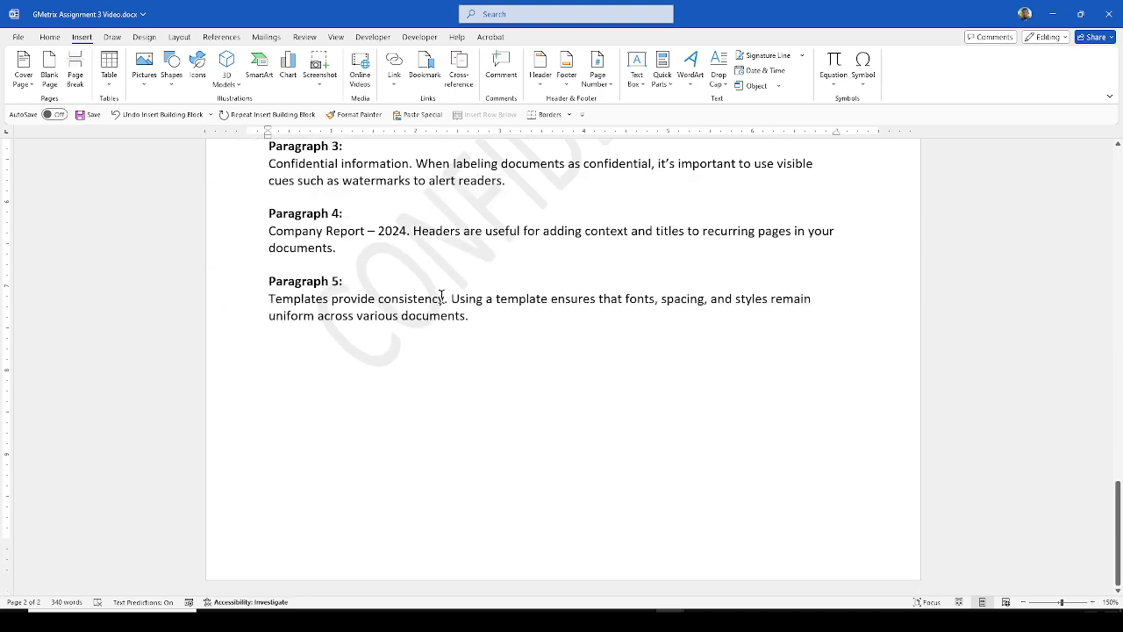
{"action": "scroll", "coordinate": [442, 296], "scroll_direction": "up", "scroll_amount": 3}
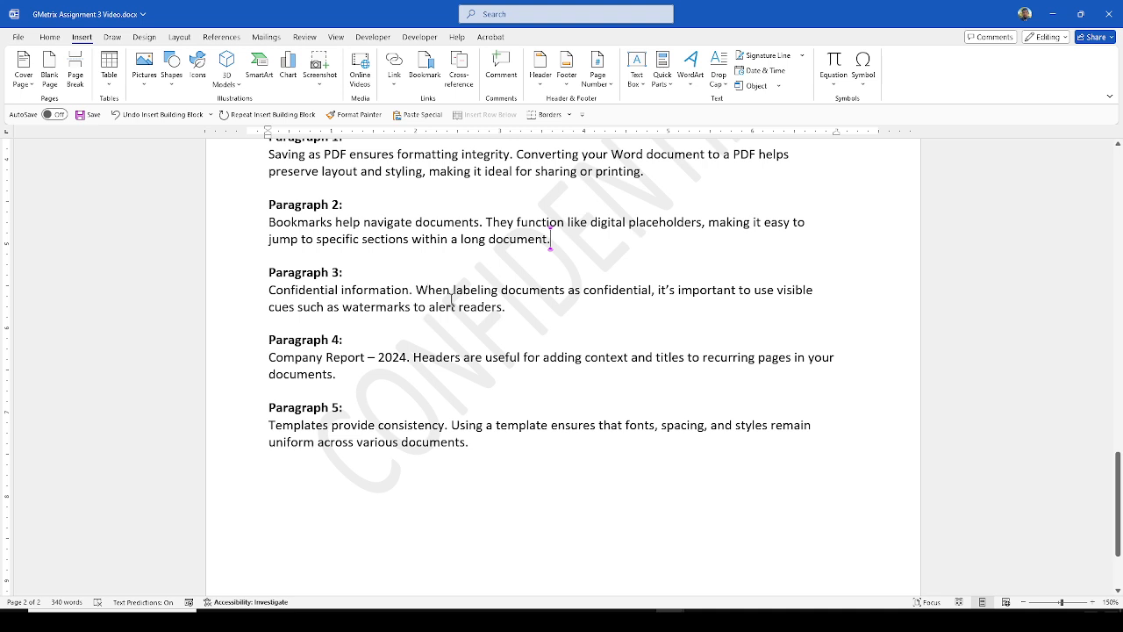
{"action": "scroll", "coordinate": [466, 295], "scroll_direction": "up", "scroll_amount": 2}
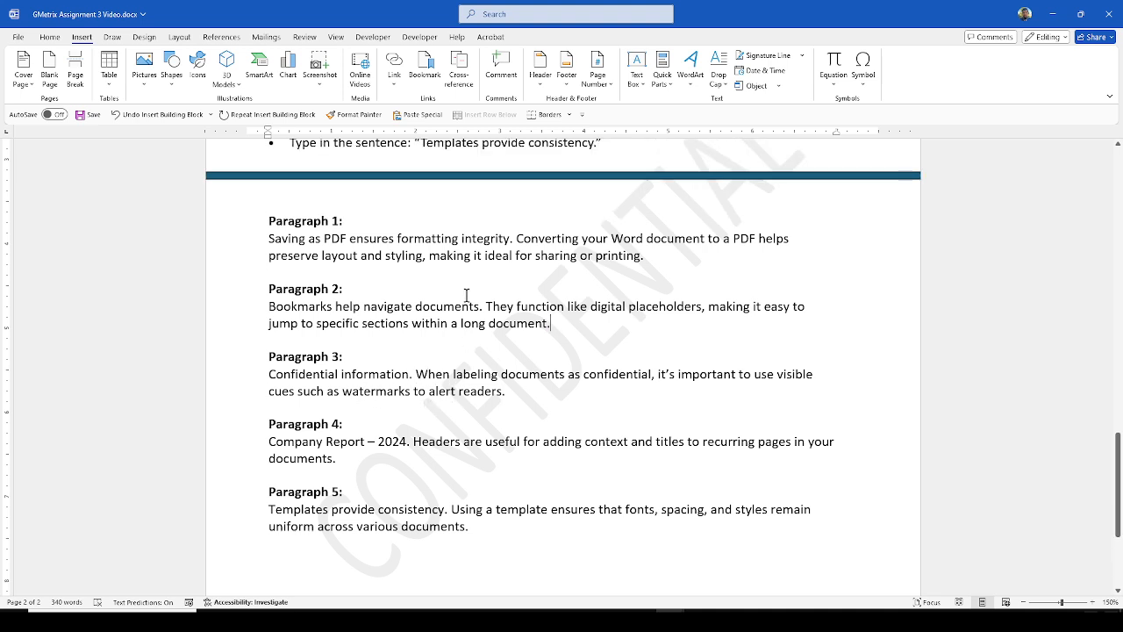
{"action": "scroll", "coordinate": [466, 295], "scroll_direction": "down", "scroll_amount": 1}
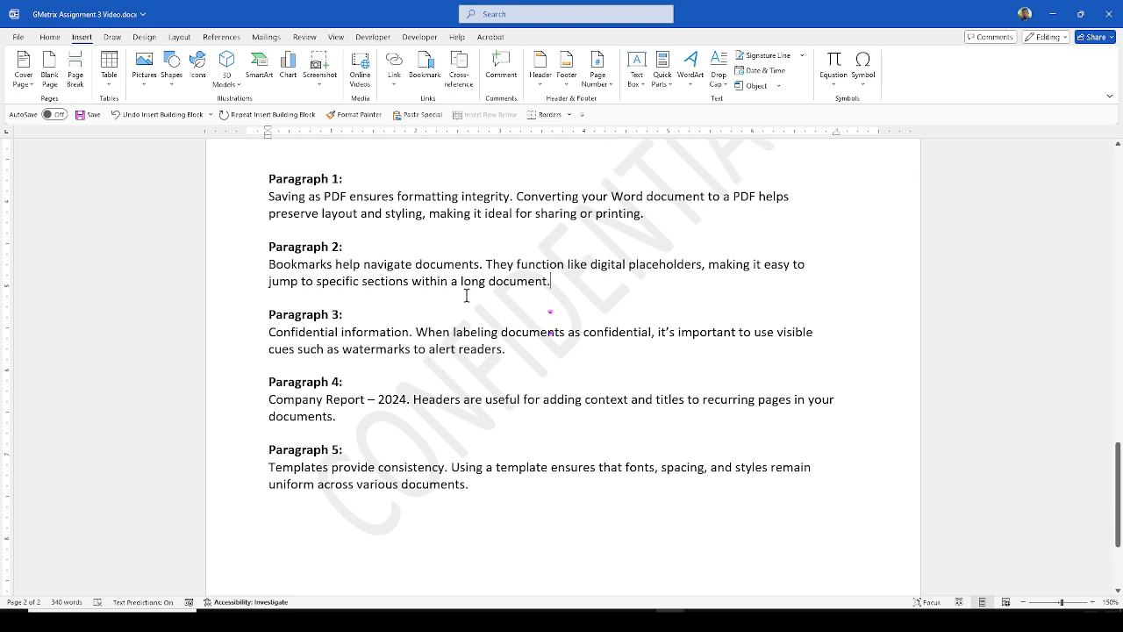
{"action": "left_click", "coordinate": [269, 400]}
{"action": "key", "text": "shift+Right"}
{"action": "key", "text": "shift+Right"}
{"action": "key", "text": "shift+Right"}
{"action": "key", "text": "shift+Right"}
{"action": "key", "text": "shift+Right"}
{"action": "key", "text": "shift+Right"}
{"action": "key", "text": "shift+Right"}
{"action": "key", "text": "shift+Right"}
{"action": "key", "text": "shift+Right"}
{"action": "key", "text": "shift+Right"}
{"action": "key", "text": "shift+Right"}
{"action": "key", "text": "shift+Right"}
{"action": "key", "text": "shift+Right"}
{"action": "key", "text": "shift+Right"}
{"action": "key", "text": "shift+Right"}
{"action": "key", "text": "shift+Right"}
{"action": "key", "text": "shift+Right"}
{"action": "key", "text": "shift+Right"}
{"action": "key", "text": "shift+Right"}
{"action": "key", "text": "shift+Right"}
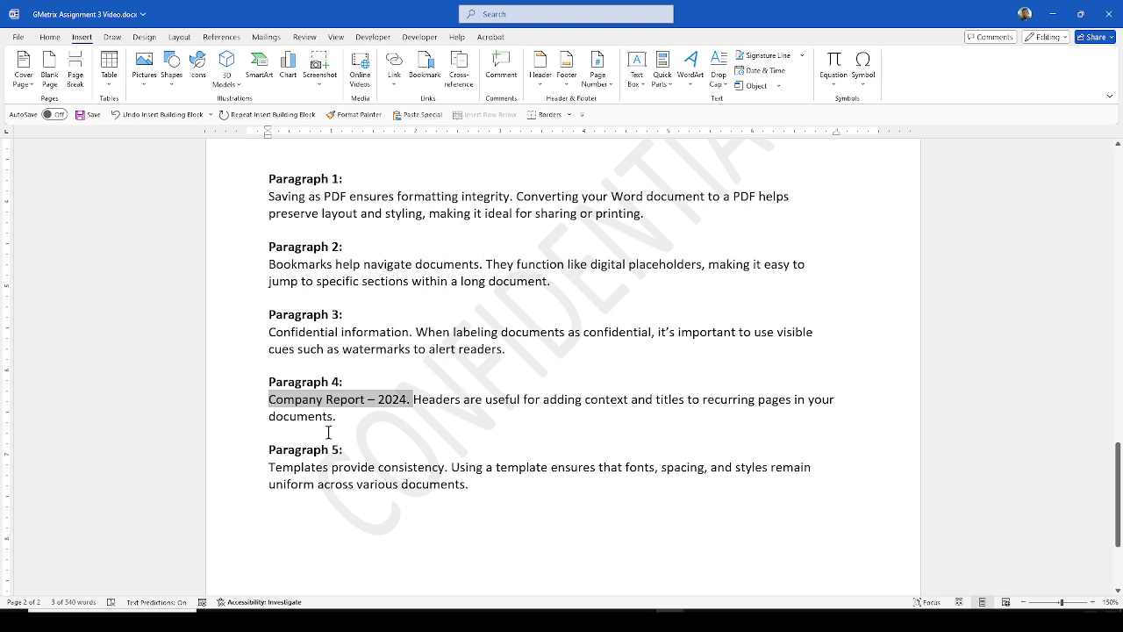
{"action": "left_click", "coordinate": [412, 410]}
{"action": "left_click_drag", "start_coordinate": [413, 400], "coordinate": [240, 401]}
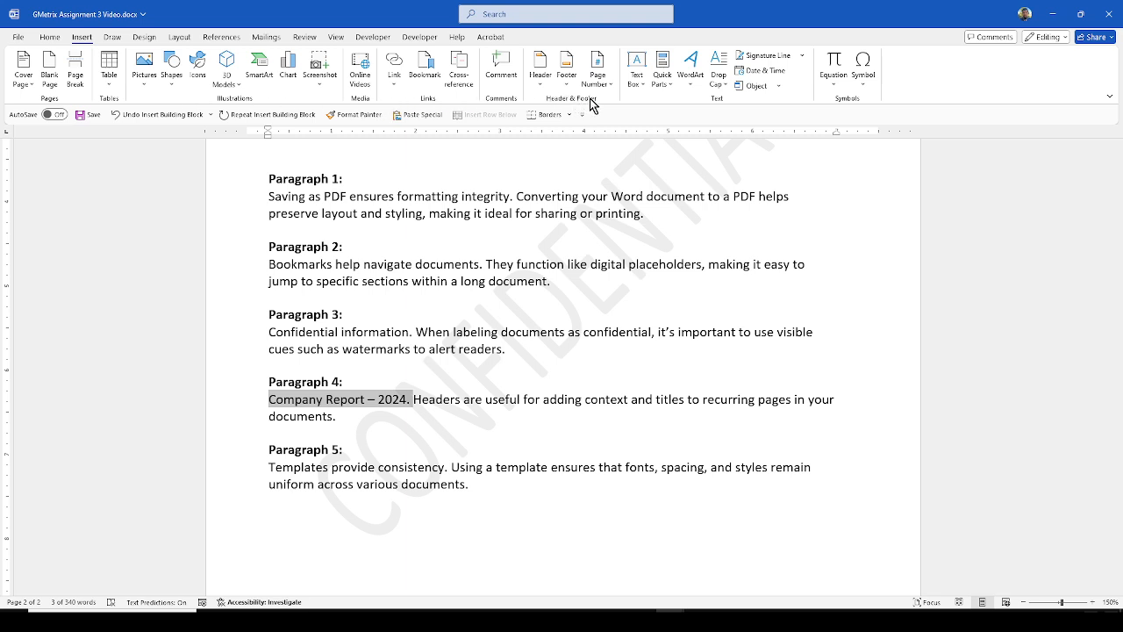
Insert the built-in Austin header in the document.
{"action": "left_click", "coordinate": [544, 90]}
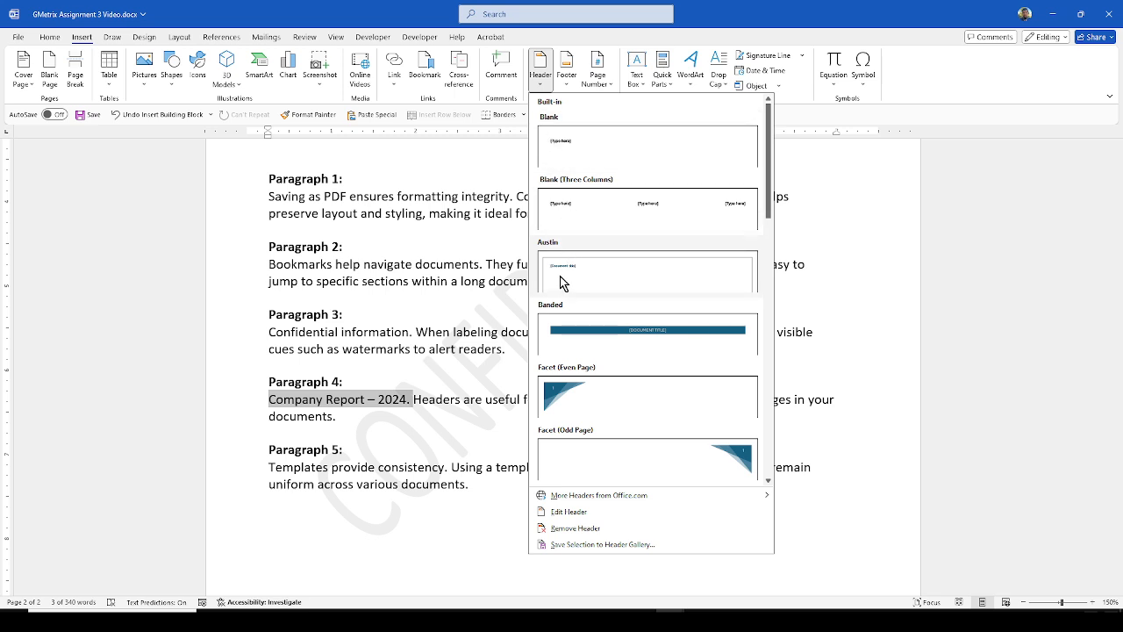
{"action": "left_click", "coordinate": [633, 282]}
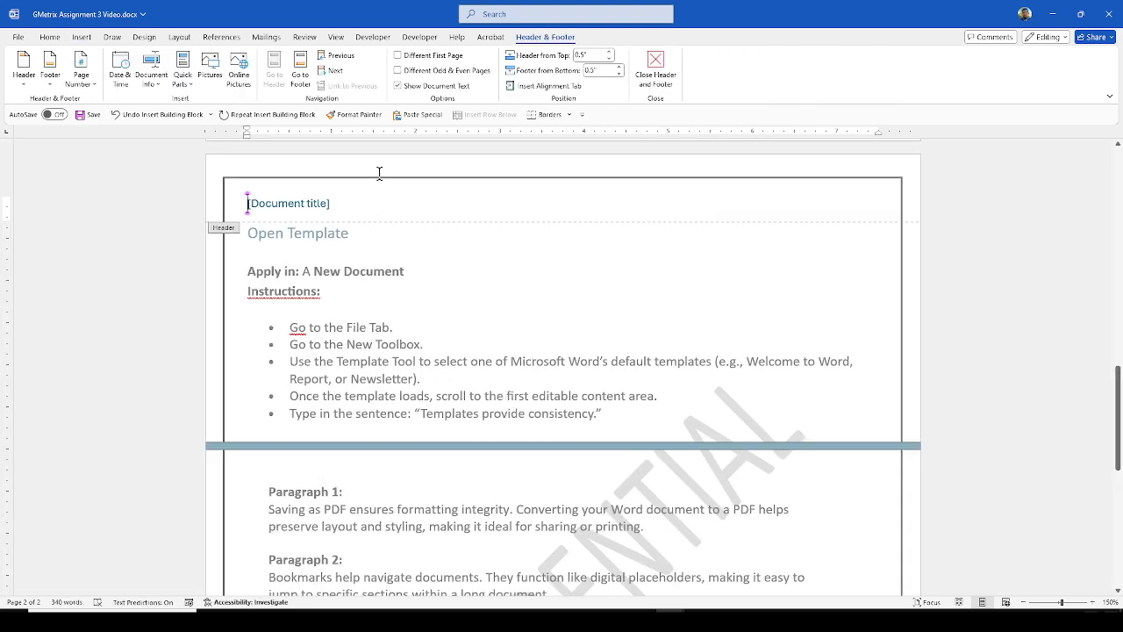
{"action": "scroll", "coordinate": [338, 176], "scroll_direction": "down", "scroll_amount": 3}
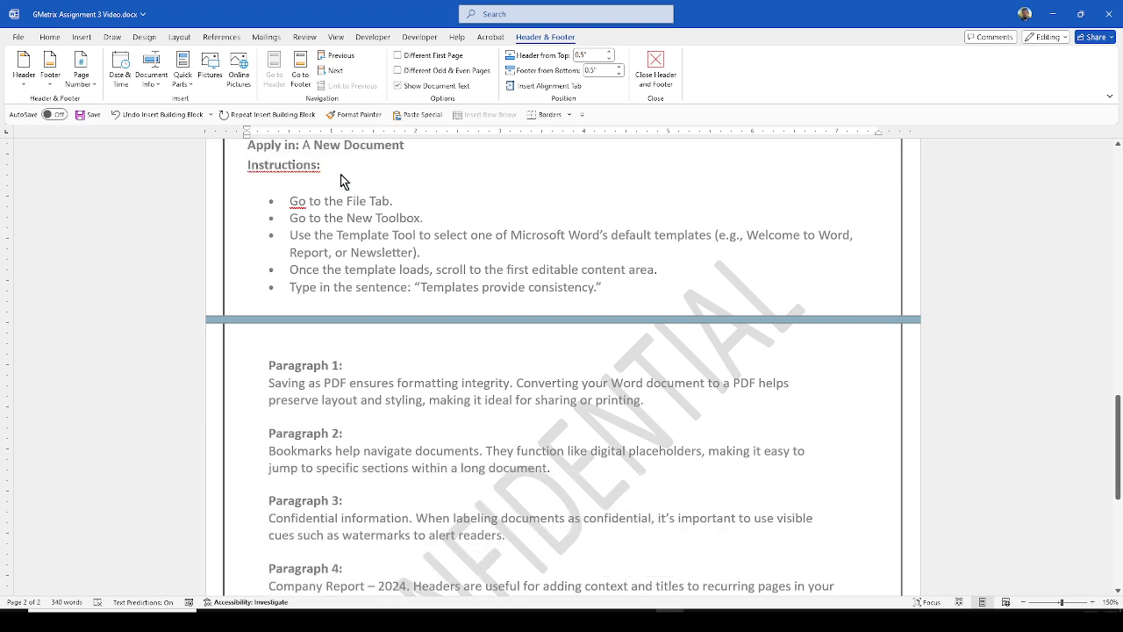
{"action": "scroll", "coordinate": [322, 196], "scroll_direction": "up", "scroll_amount": 2}
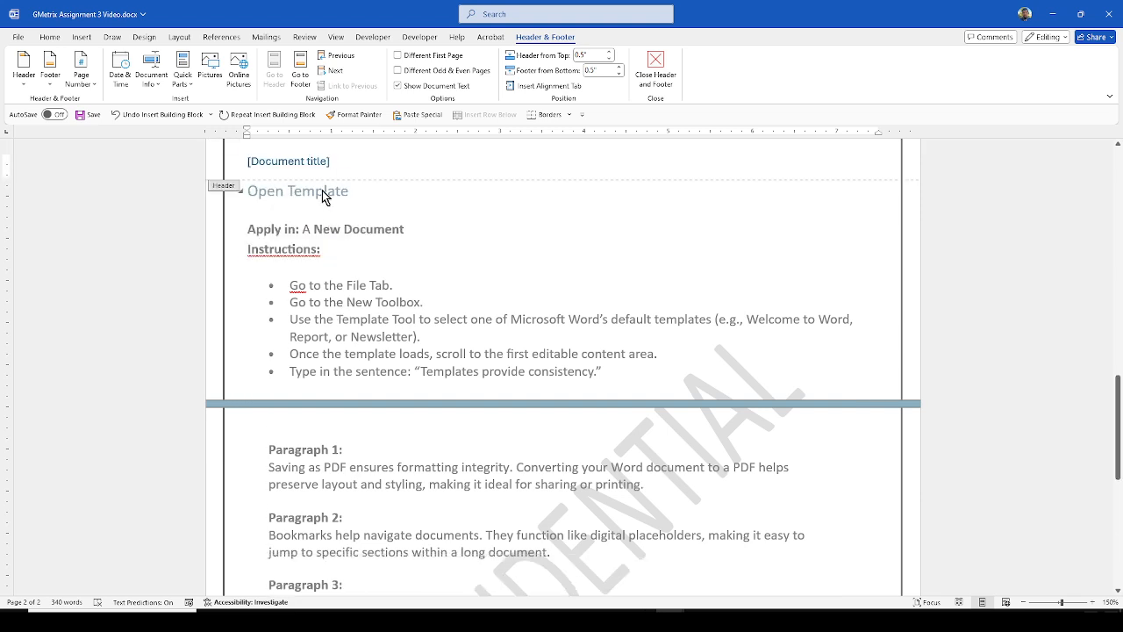
Enter "Company Report - 2024" as the document title in the header and close header editing.
{"action": "left_click", "coordinate": [241, 160]}
{"action": "type", "text": "Co"}
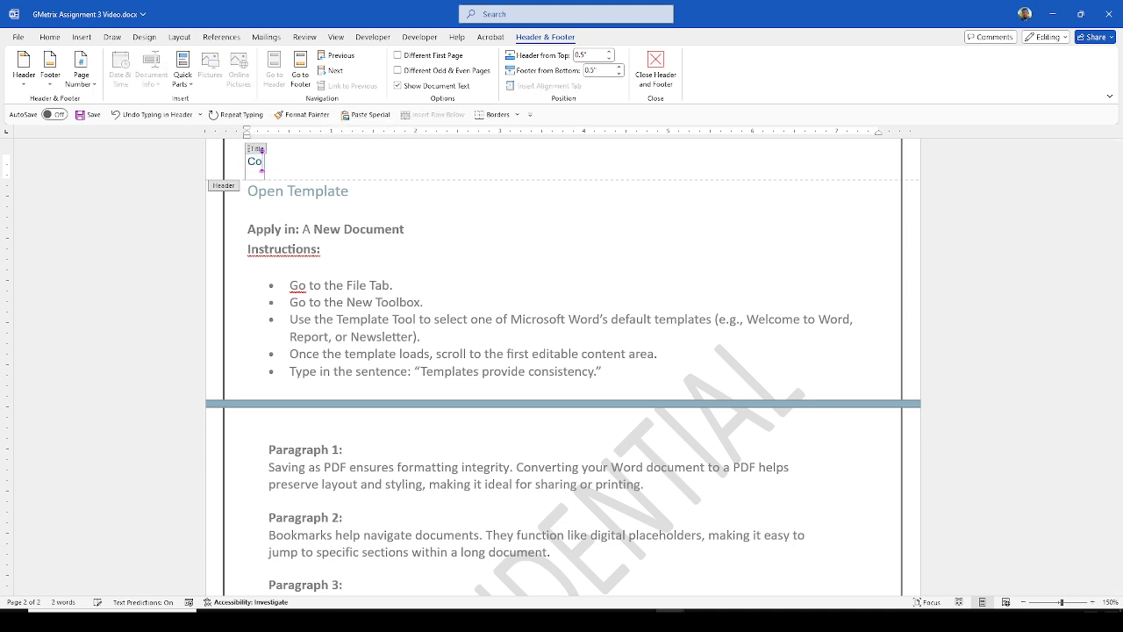
{"action": "type", "text": "mpany Report"}
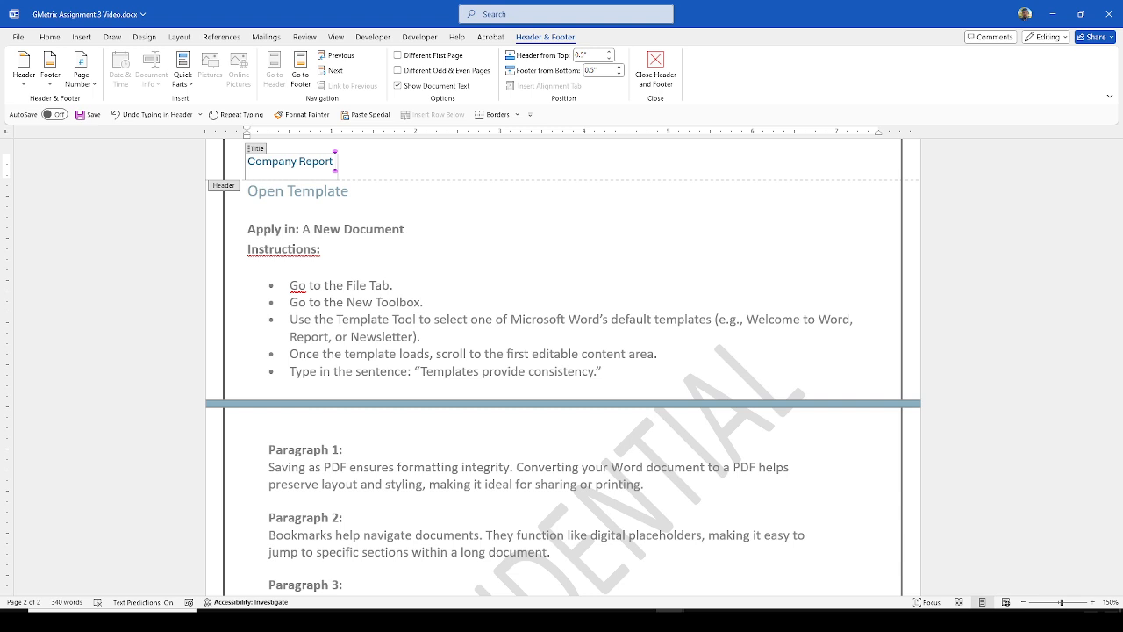
{"action": "type", "text": " - 2024"}
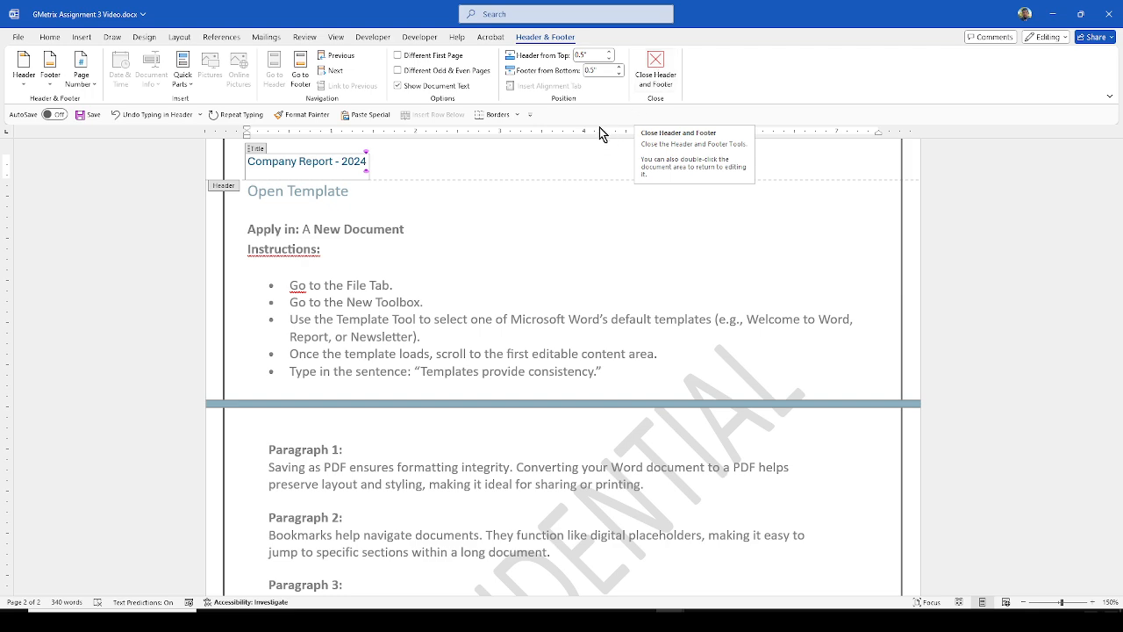
{"action": "left_click", "coordinate": [649, 79]}
{"action": "scroll", "coordinate": [508, 257], "scroll_direction": "up", "scroll_amount": 4}
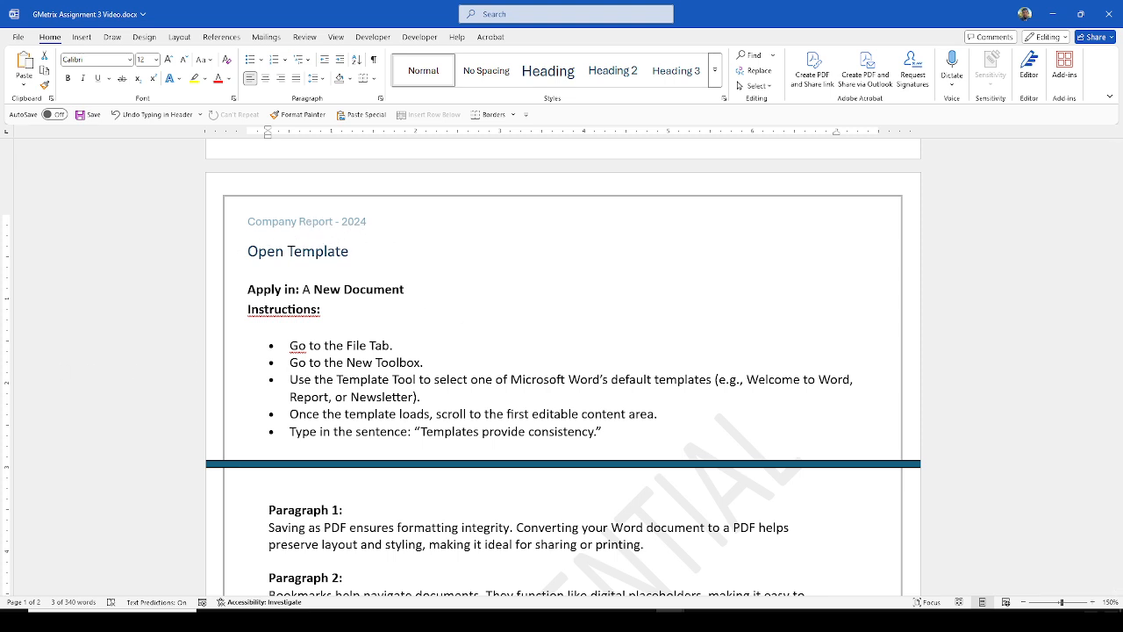
{"action": "scroll", "coordinate": [447, 348], "scroll_direction": "down", "scroll_amount": 2}
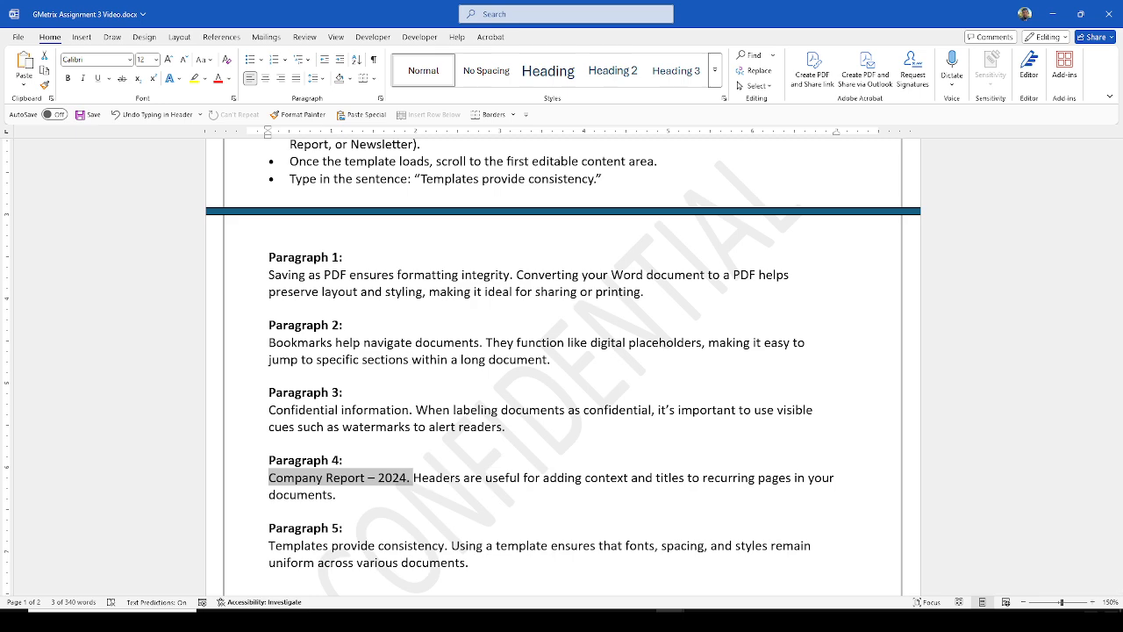
Save a copy of the document as a PDF named GMetrix Assignment 3 Video in the GMetrix folder.
{"action": "left_click", "coordinate": [18, 40]}
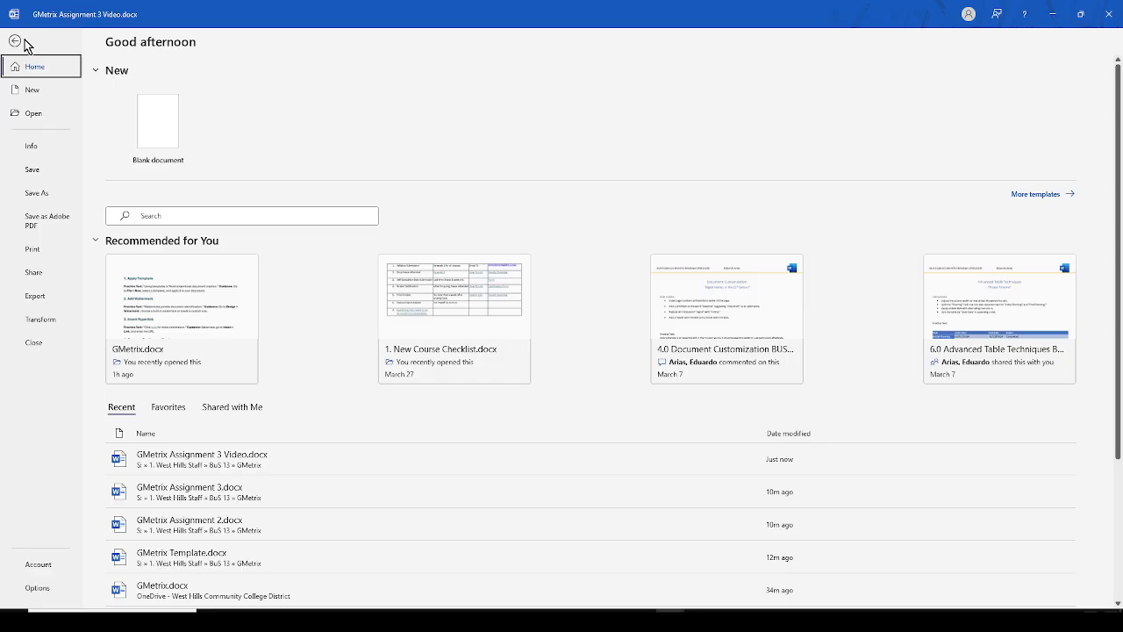
{"action": "left_click", "coordinate": [35, 196]}
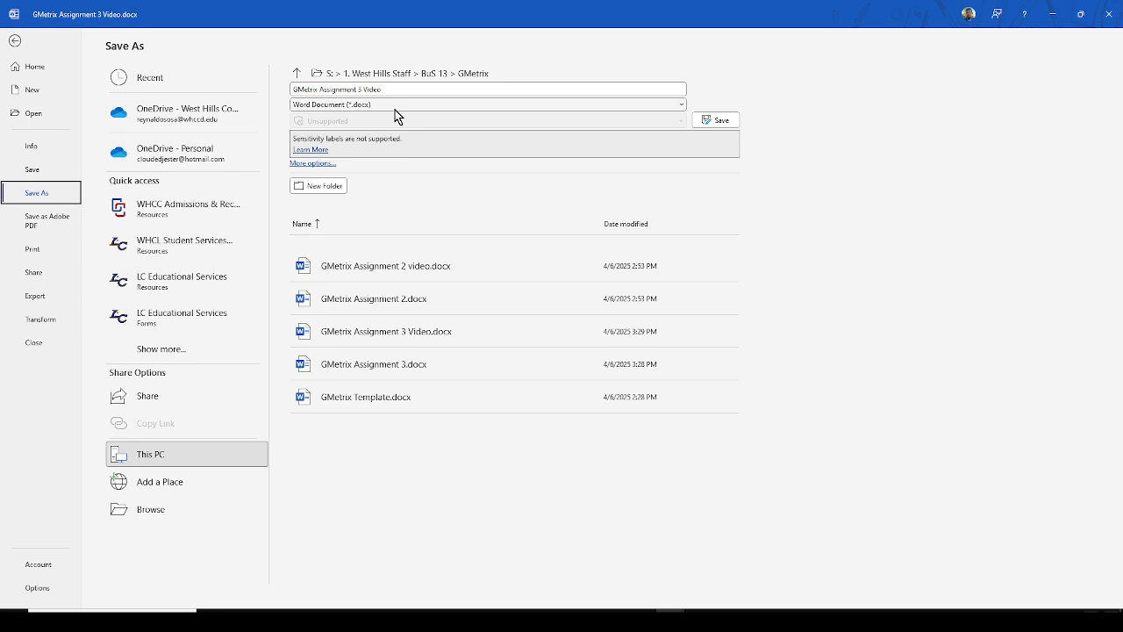
{"action": "left_click", "coordinate": [395, 107]}
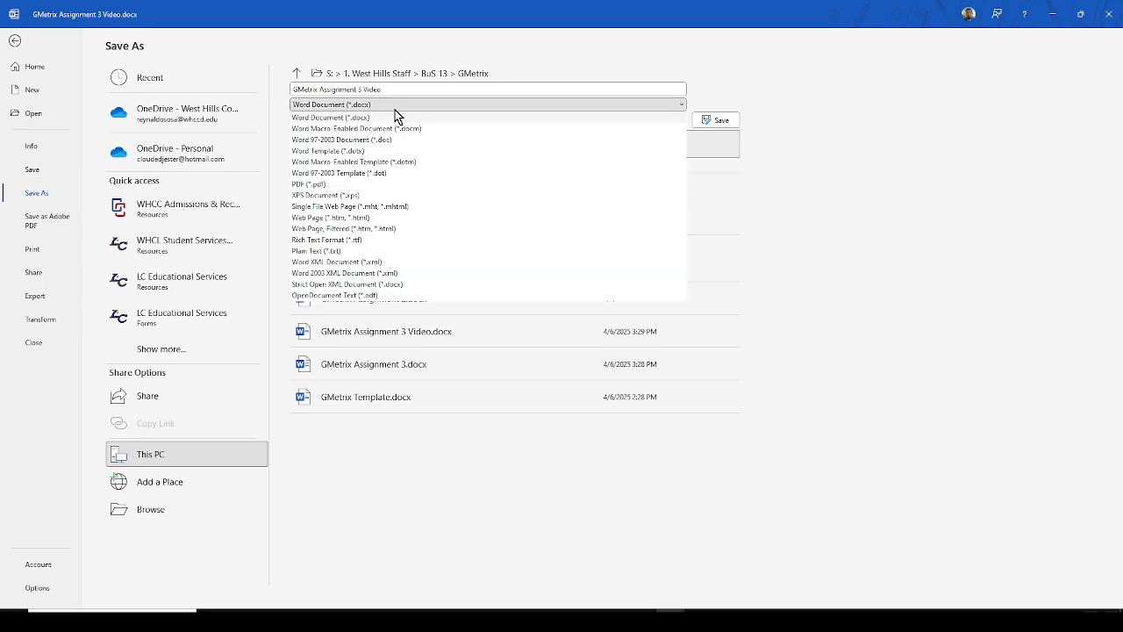
{"action": "left_click", "coordinate": [359, 184]}
{"action": "left_click", "coordinate": [718, 121]}
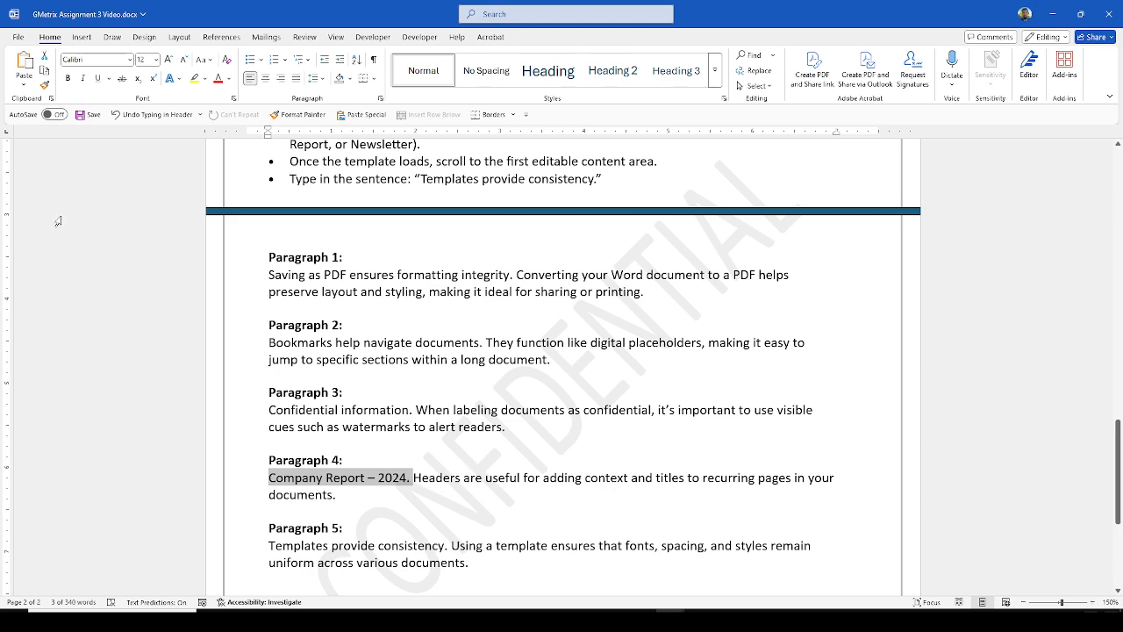
Check the GMetrix folder in File Explorer for the exported PDF, then return to the Word document and deselect the text.
{"action": "mouse_move", "coordinate": [298, 618]}
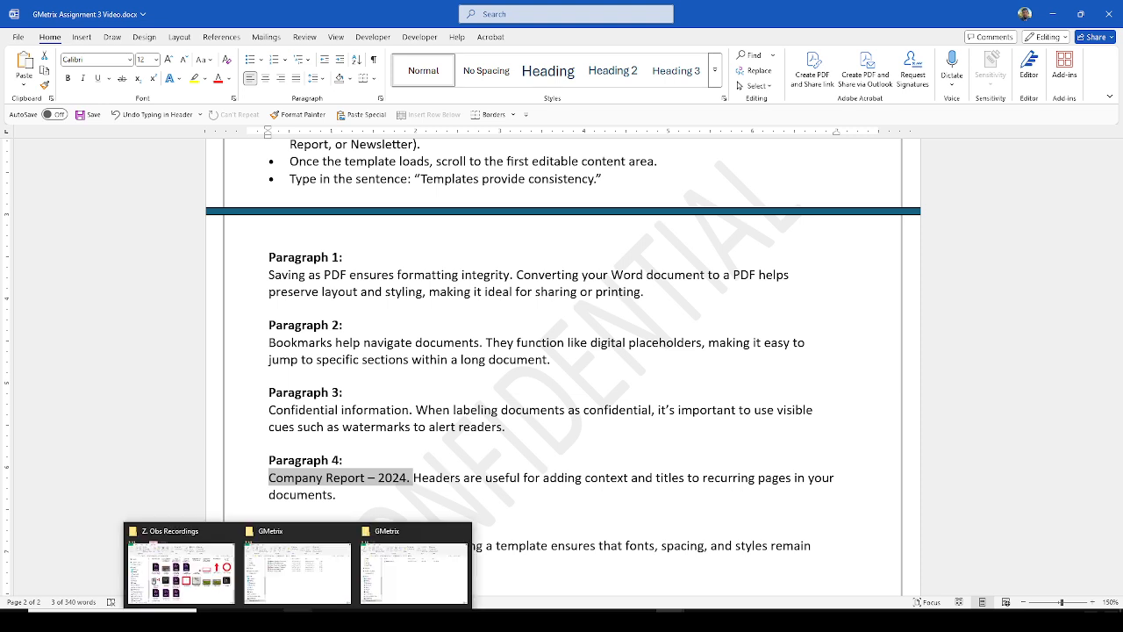
{"action": "left_click", "coordinate": [424, 575]}
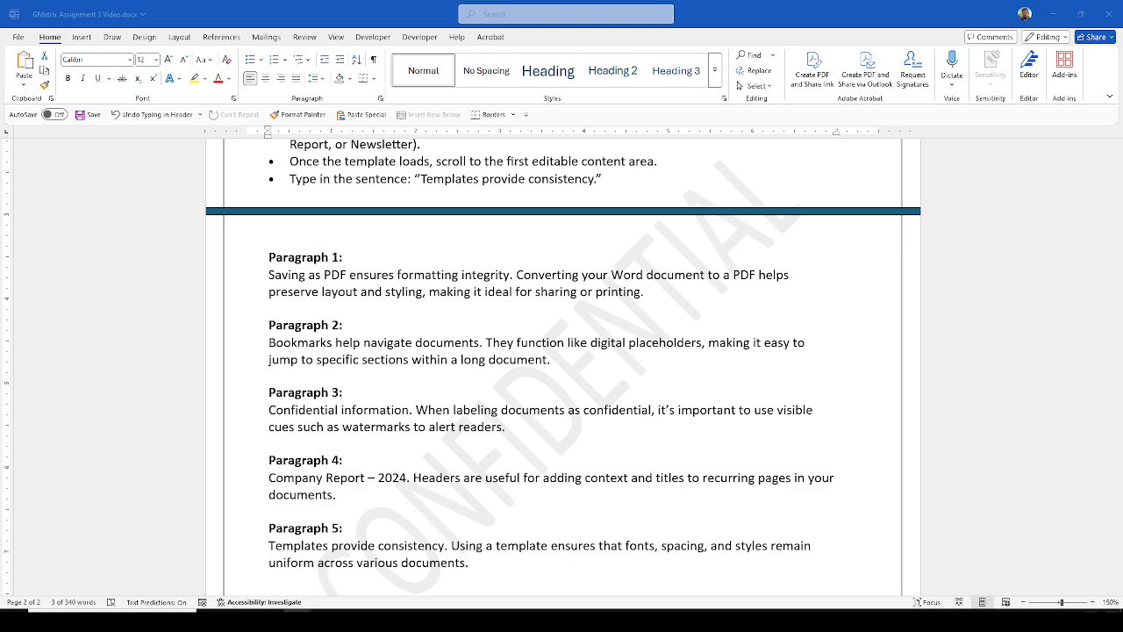
{"action": "left_click_drag", "start_coordinate": [0, 213], "coordinate": [706, 140]}
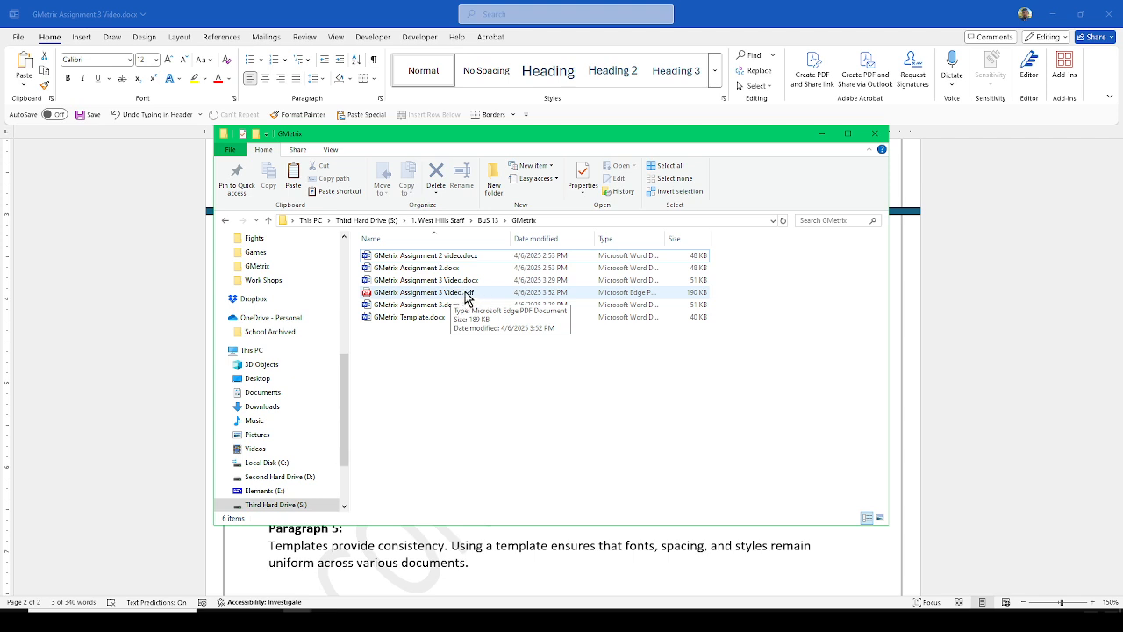
{"action": "left_click_drag", "start_coordinate": [712, 140], "coordinate": [0, 338]}
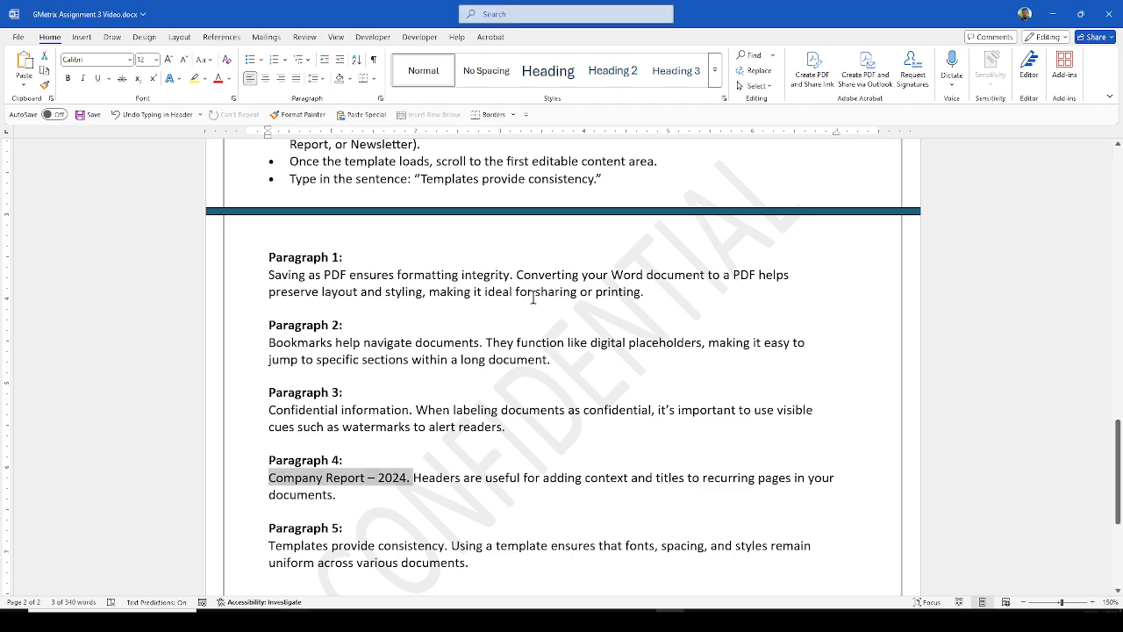
{"action": "left_click", "coordinate": [563, 264]}
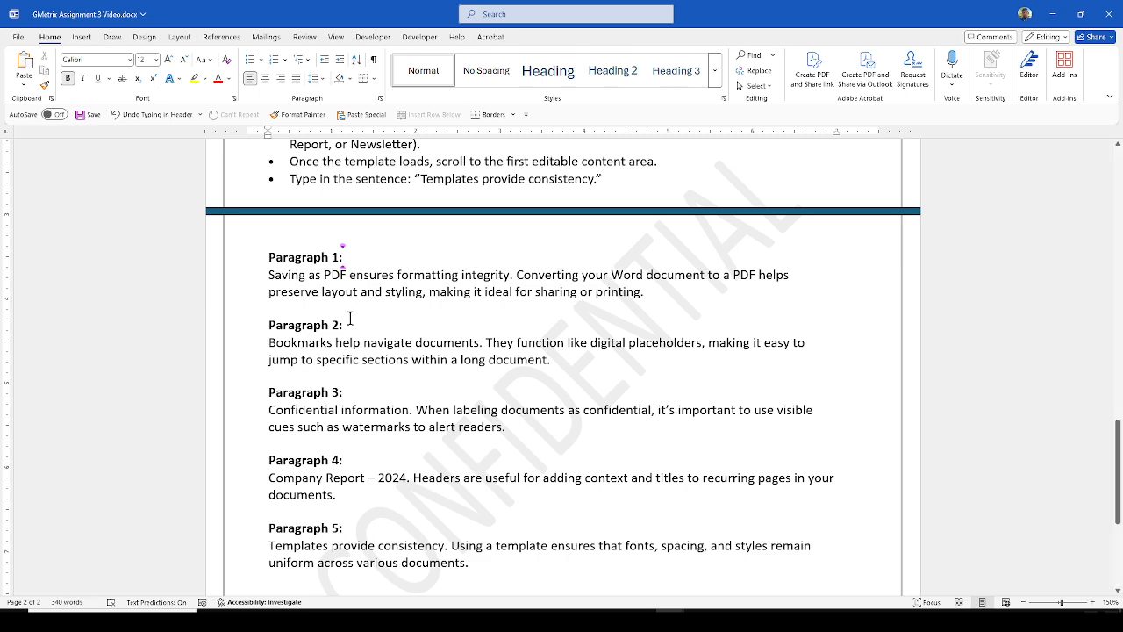
Examine the header title and page border on both pages, then review the paragraphs and the Open Template instructions.
{"action": "scroll", "coordinate": [526, 395], "scroll_direction": "up", "scroll_amount": 15}
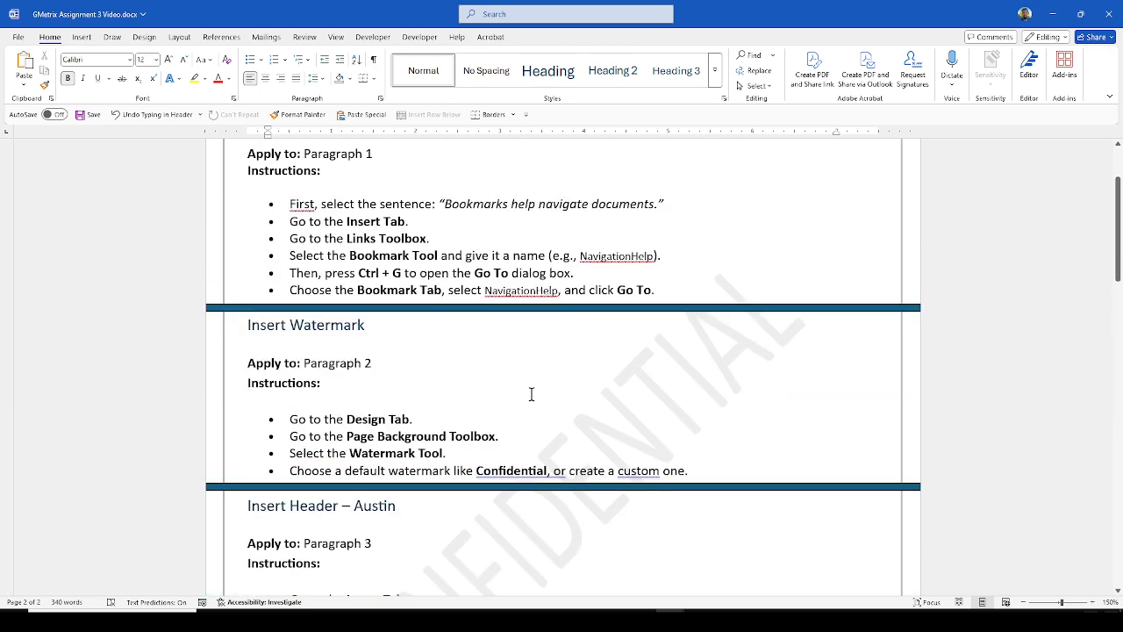
{"action": "scroll", "coordinate": [530, 394], "scroll_direction": "up", "scroll_amount": 3}
{"action": "double_click", "coordinate": [513, 201]}
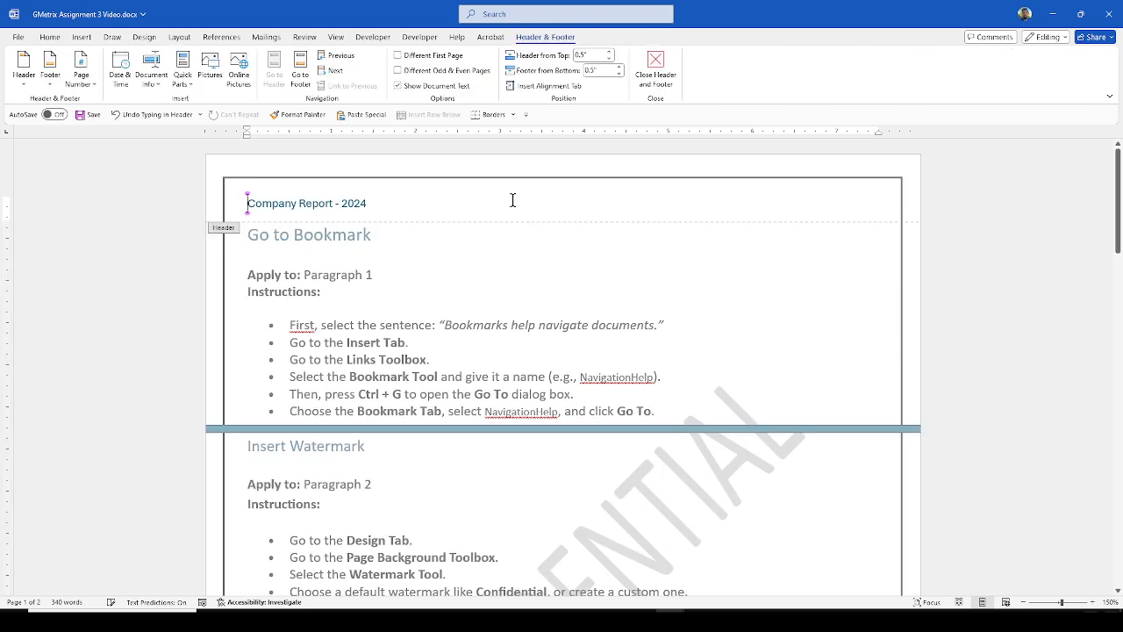
{"action": "left_click_drag", "start_coordinate": [421, 208], "coordinate": [258, 207]}
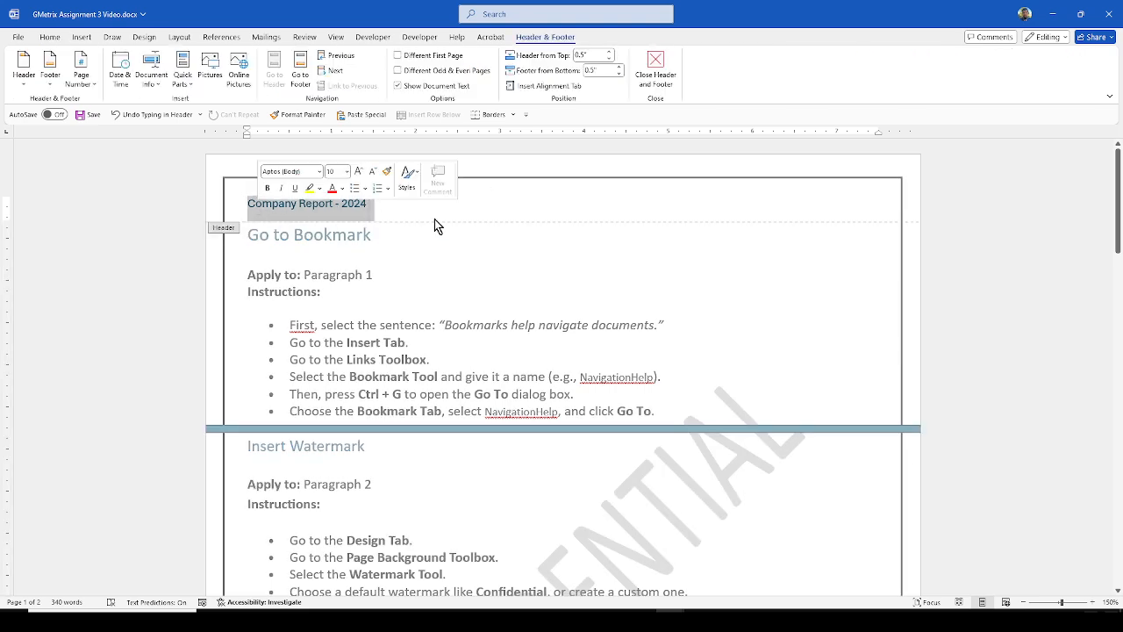
{"action": "left_click", "coordinate": [602, 184]}
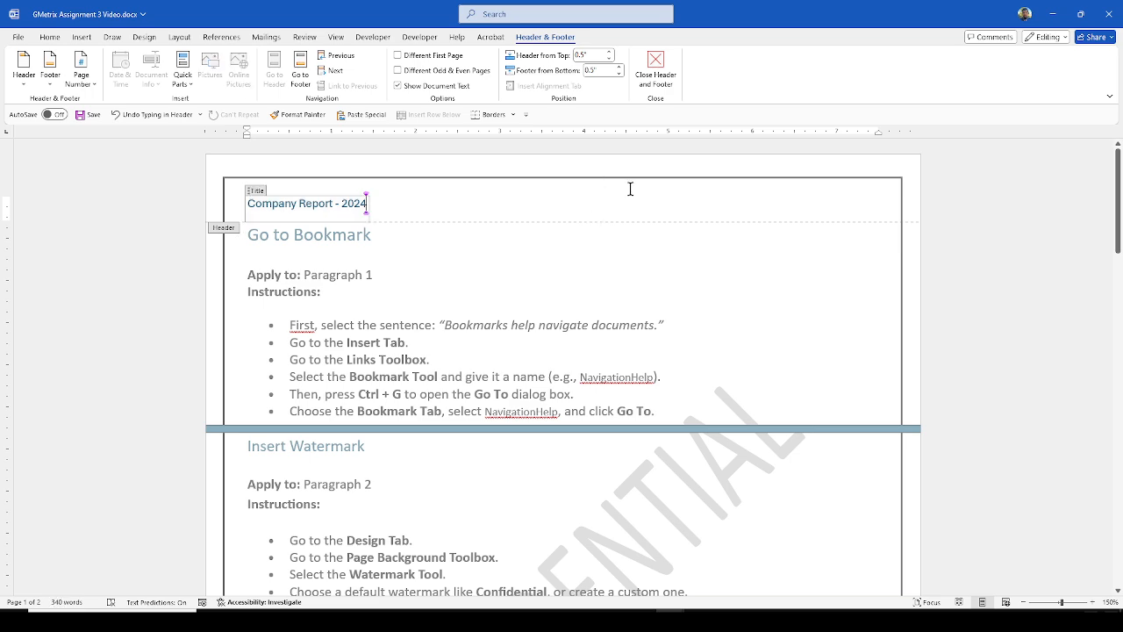
{"action": "scroll", "coordinate": [530, 342], "scroll_direction": "down", "scroll_amount": 2}
{"action": "scroll", "coordinate": [530, 343], "scroll_direction": "down", "scroll_amount": 5}
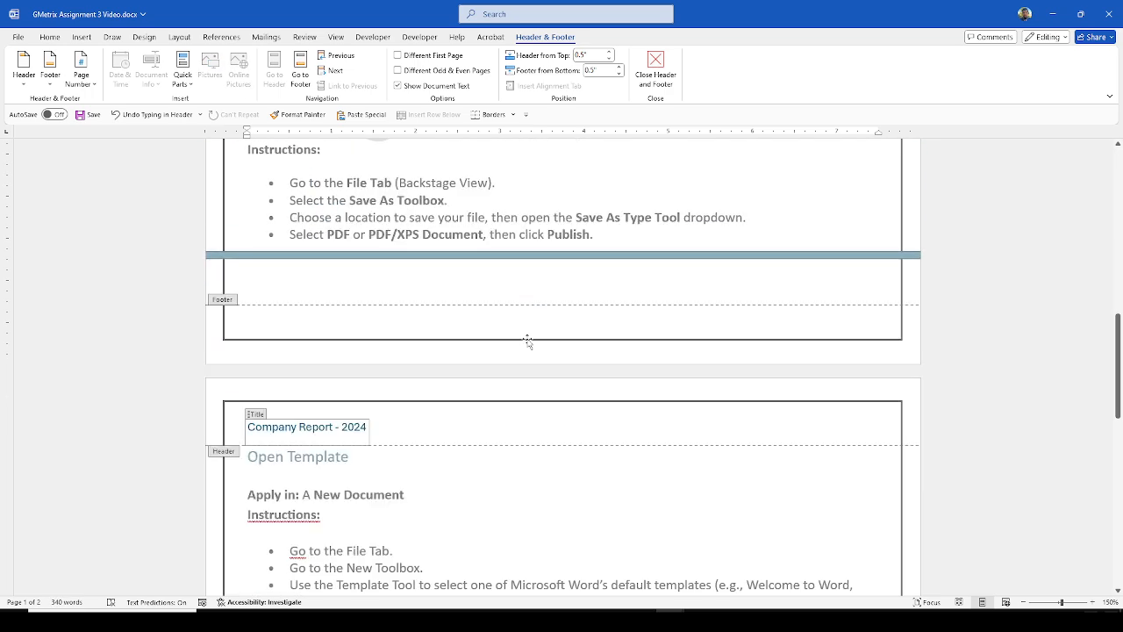
{"action": "scroll", "coordinate": [485, 329], "scroll_direction": "up", "scroll_amount": 2}
{"action": "double_click", "coordinate": [484, 321]}
{"action": "scroll", "coordinate": [521, 383], "scroll_direction": "down", "scroll_amount": 6}
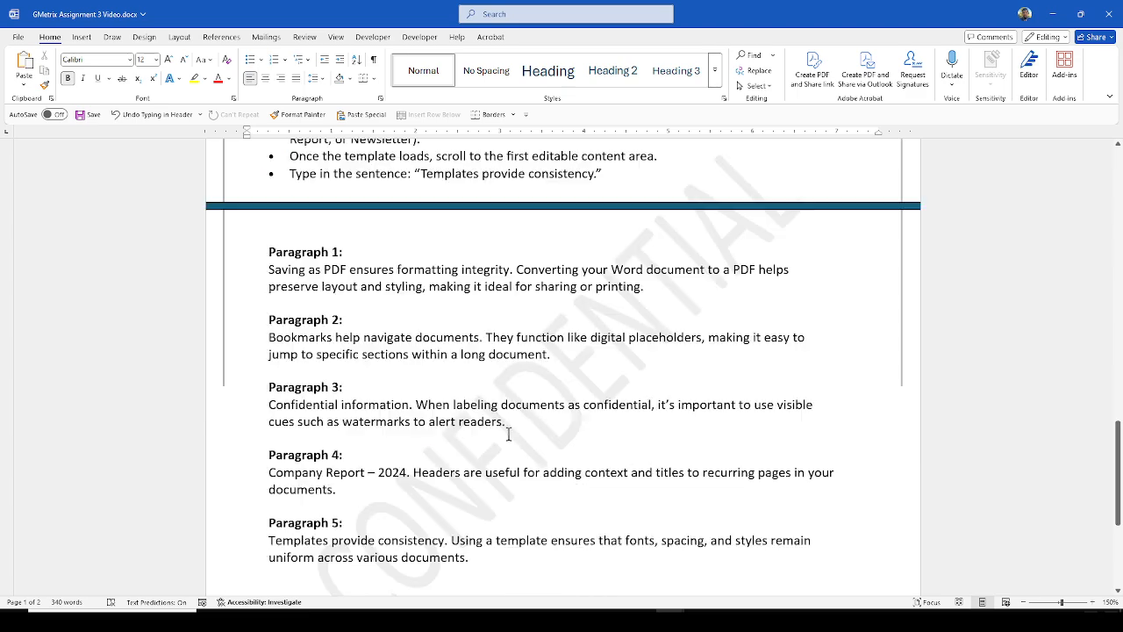
{"action": "scroll", "coordinate": [491, 461], "scroll_direction": "down", "scroll_amount": 6}
{"action": "scroll", "coordinate": [484, 466], "scroll_direction": "up", "scroll_amount": 3}
{"action": "scroll", "coordinate": [474, 438], "scroll_direction": "down", "scroll_amount": 2}
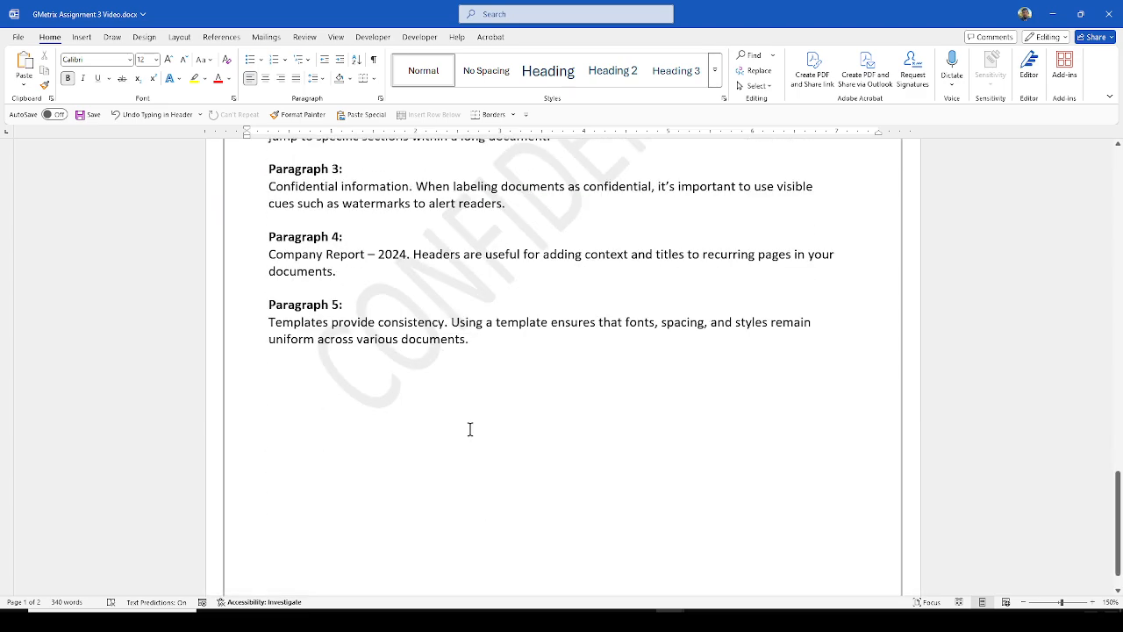
{"action": "scroll", "coordinate": [469, 429], "scroll_direction": "up", "scroll_amount": 7}
{"action": "scroll", "coordinate": [248, 178], "scroll_direction": "up", "scroll_amount": 1}
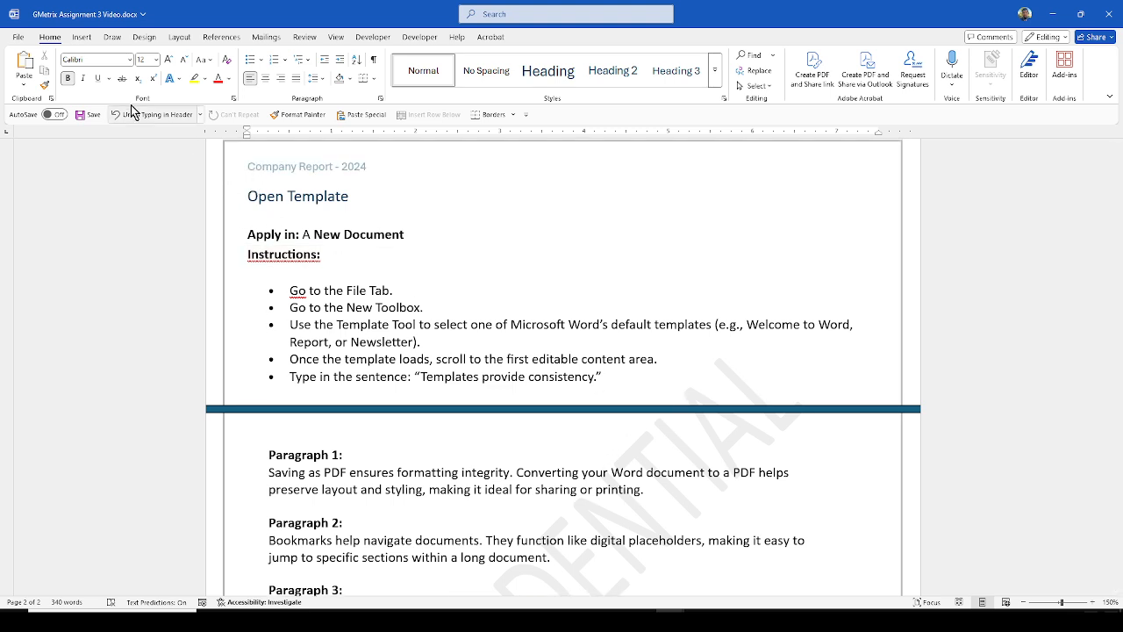
Browse the default Office templates offered for creating a new document.
{"action": "left_click", "coordinate": [17, 38]}
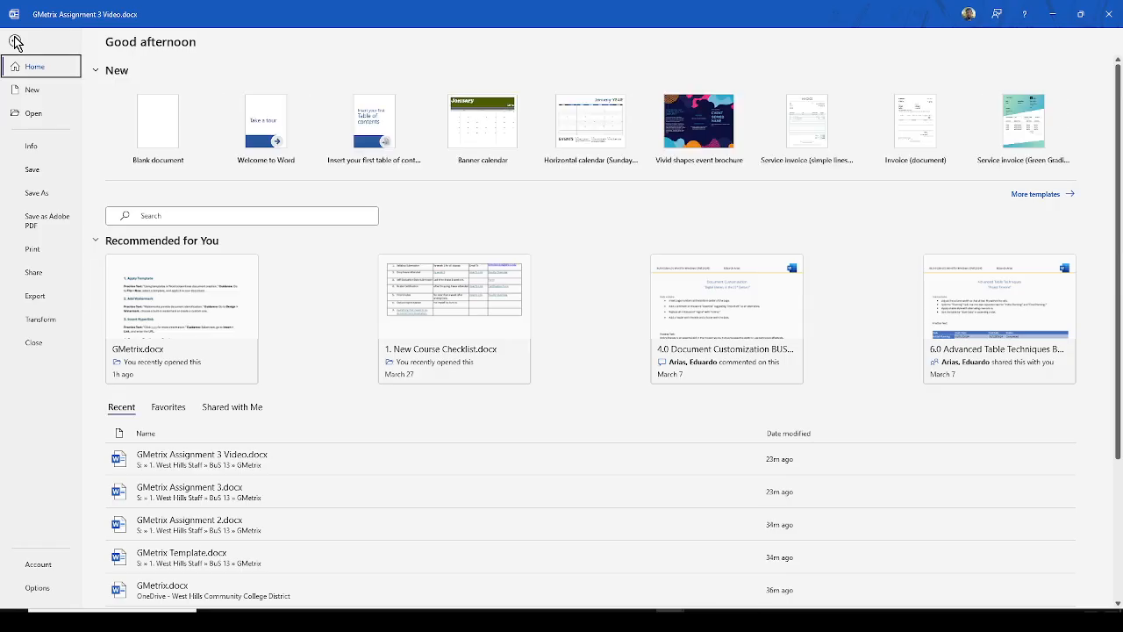
{"action": "left_click", "coordinate": [33, 90]}
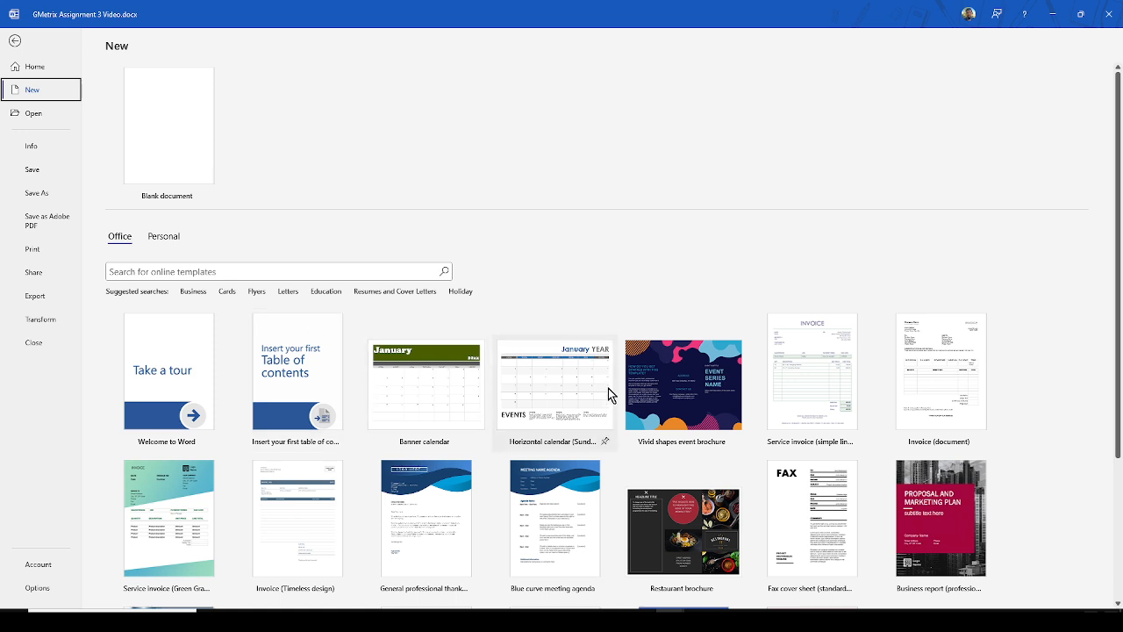
{"action": "scroll", "coordinate": [608, 388], "scroll_direction": "down", "scroll_amount": 2}
{"action": "scroll", "coordinate": [270, 478], "scroll_direction": "down", "scroll_amount": 2}
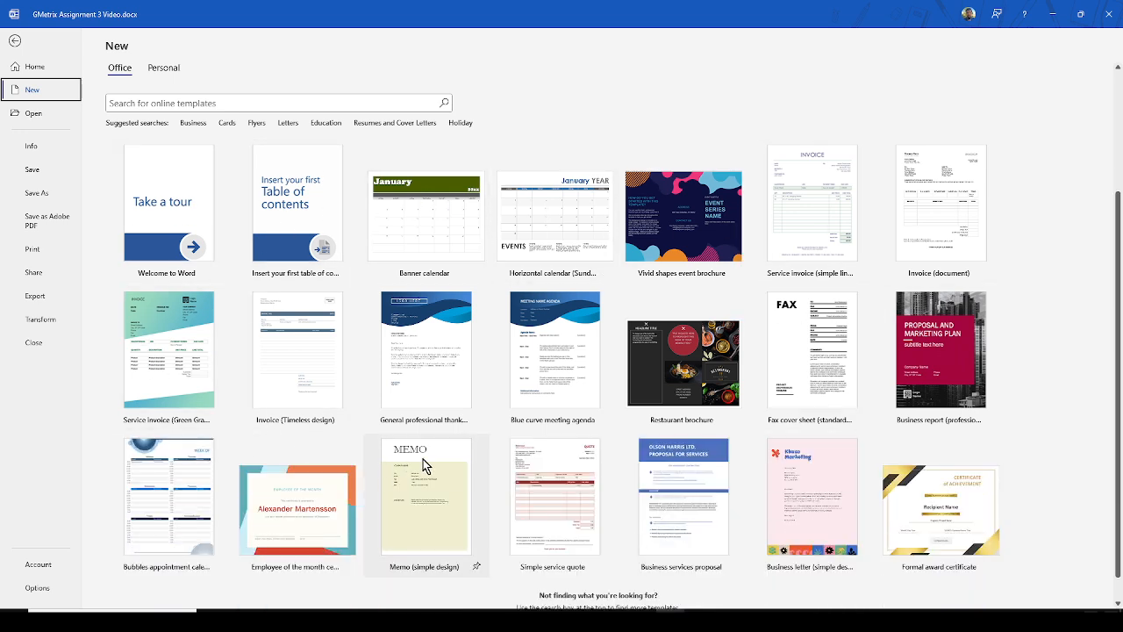
{"action": "scroll", "coordinate": [334, 338], "scroll_direction": "down", "scroll_amount": 1}
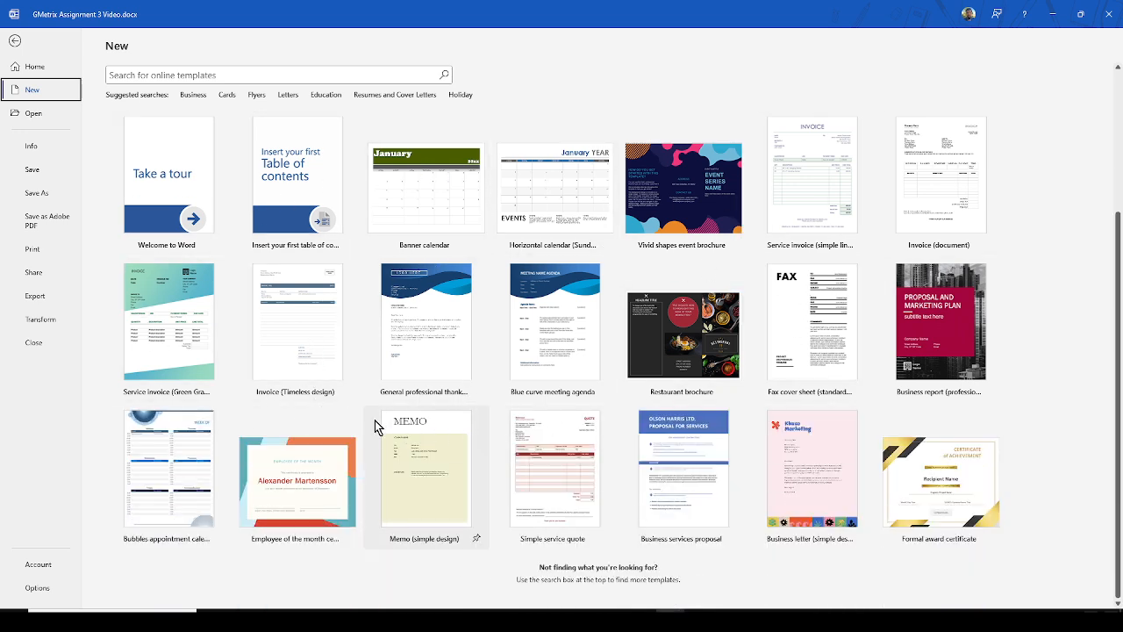
{"action": "scroll", "coordinate": [509, 362], "scroll_direction": "up", "scroll_amount": 1}
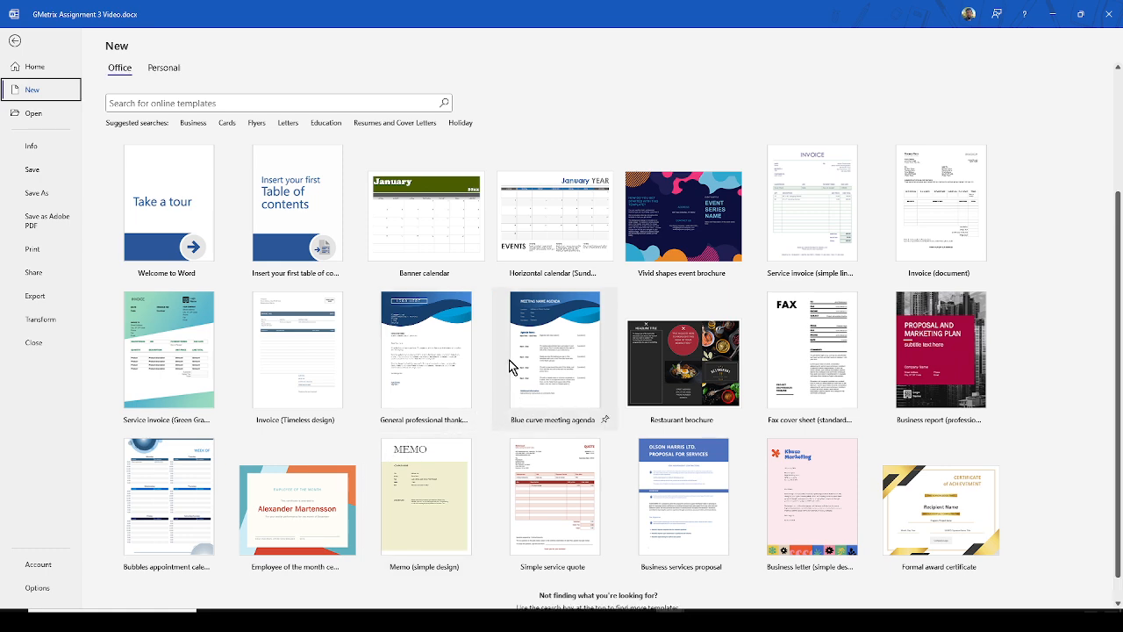
{"action": "scroll", "coordinate": [509, 360], "scroll_direction": "up", "scroll_amount": 2}
Search the online templates for "Report" and then for "Resume".
{"action": "left_click", "coordinate": [268, 159]}
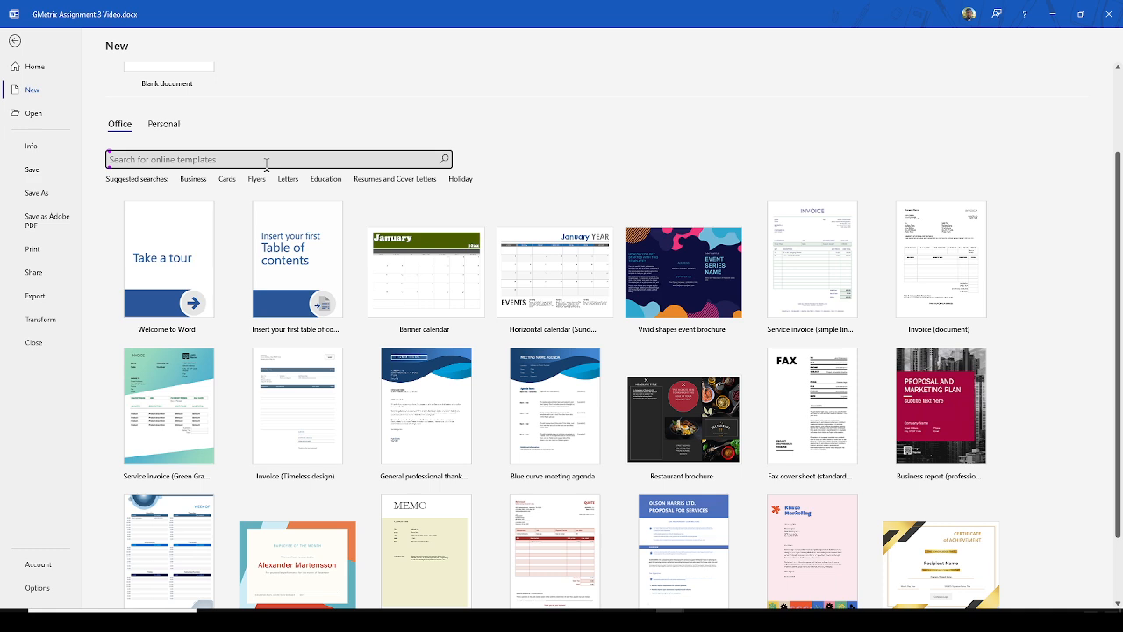
{"action": "type", "text": "Report"}
{"action": "key", "text": "Return"}
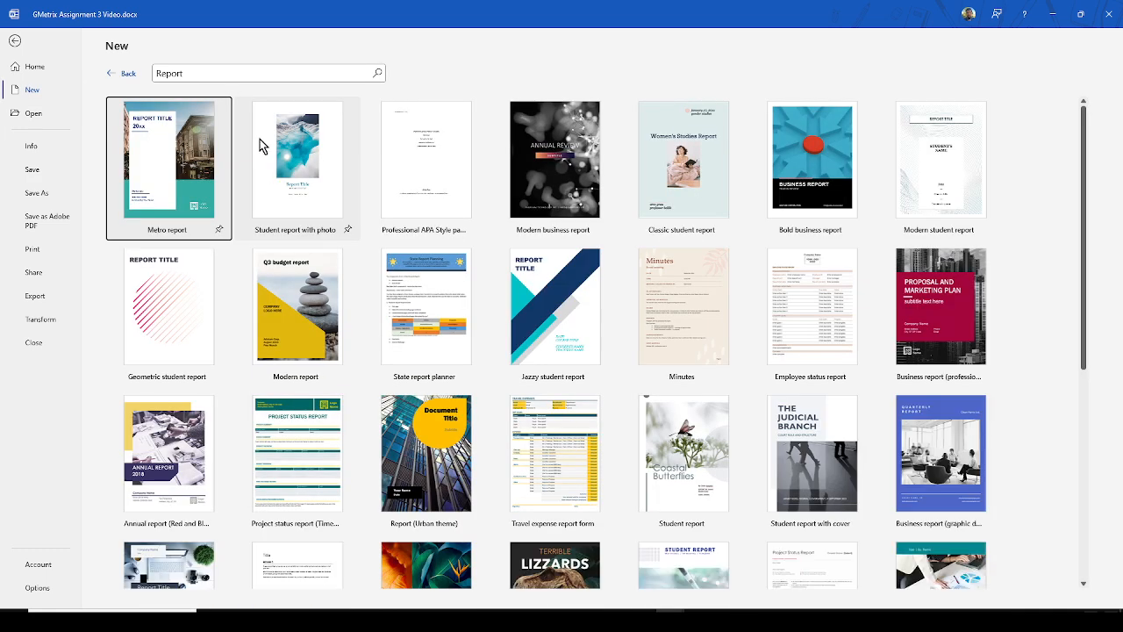
{"action": "left_click", "coordinate": [237, 73]}
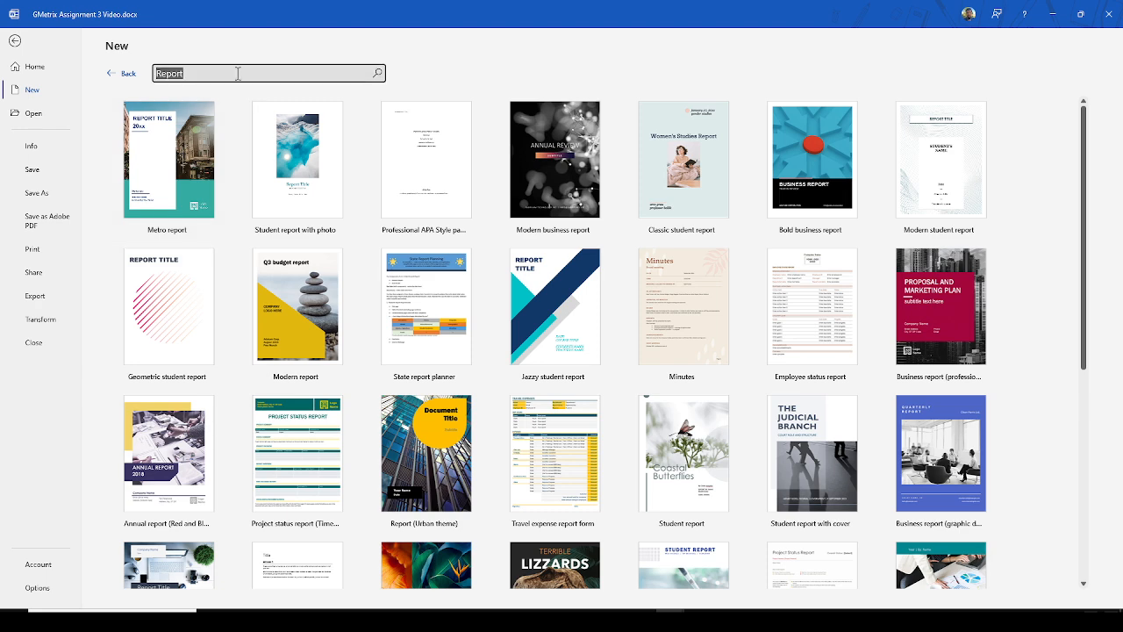
{"action": "type", "text": "Resume"}
{"action": "key", "text": "Return"}
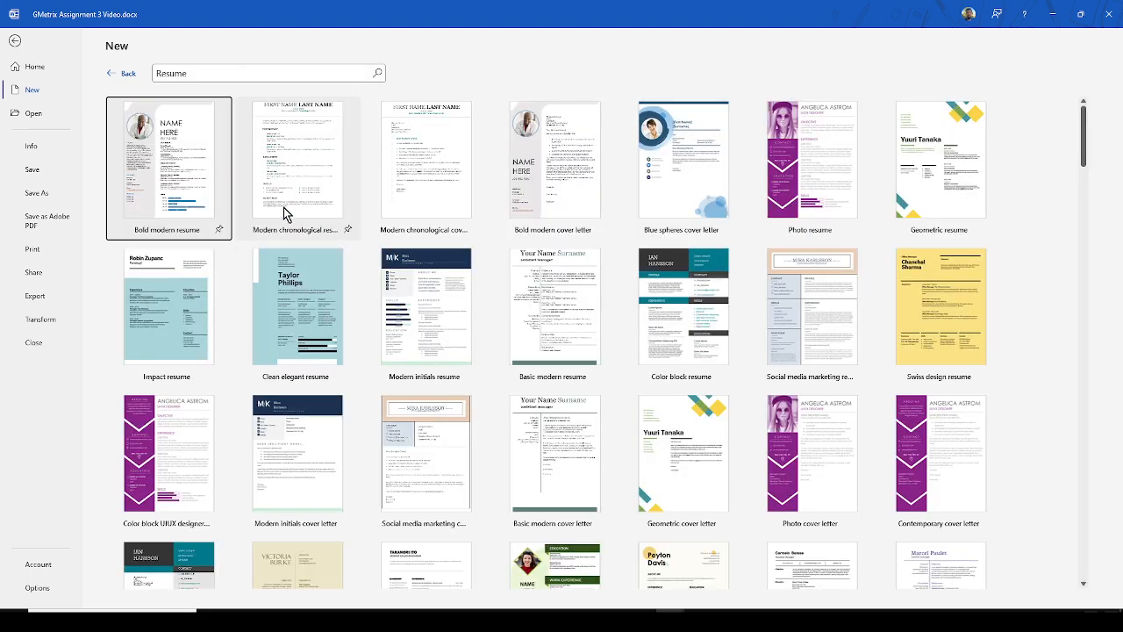
Search the online templates for "Newsletter".
{"action": "left_click", "coordinate": [198, 77]}
{"action": "double_click", "coordinate": [193, 71]}
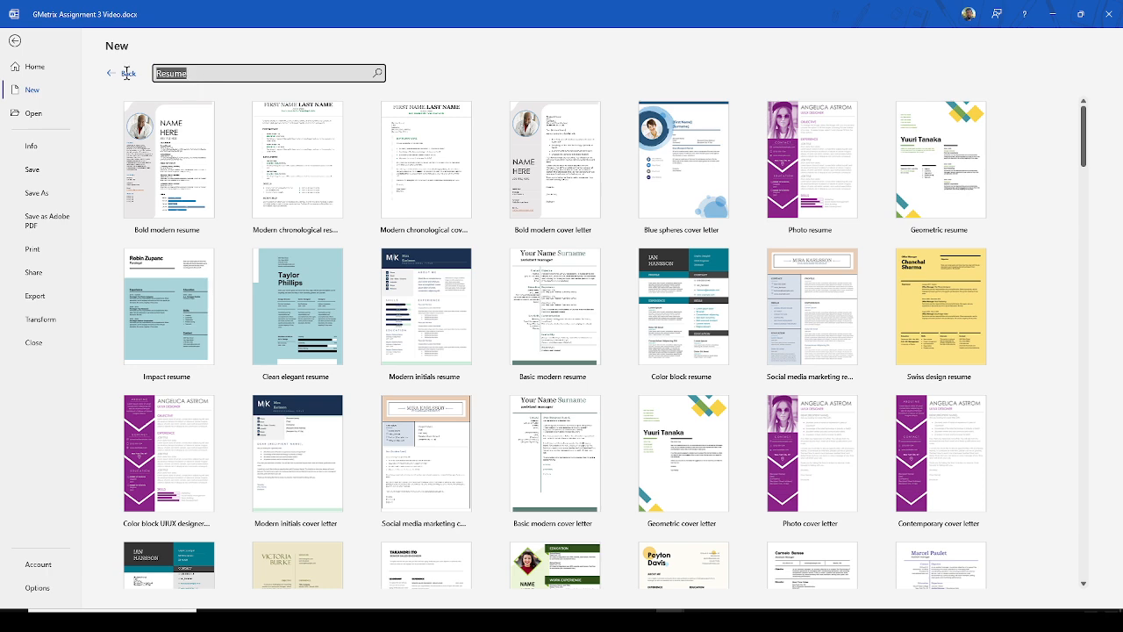
{"action": "type", "text": "News"}
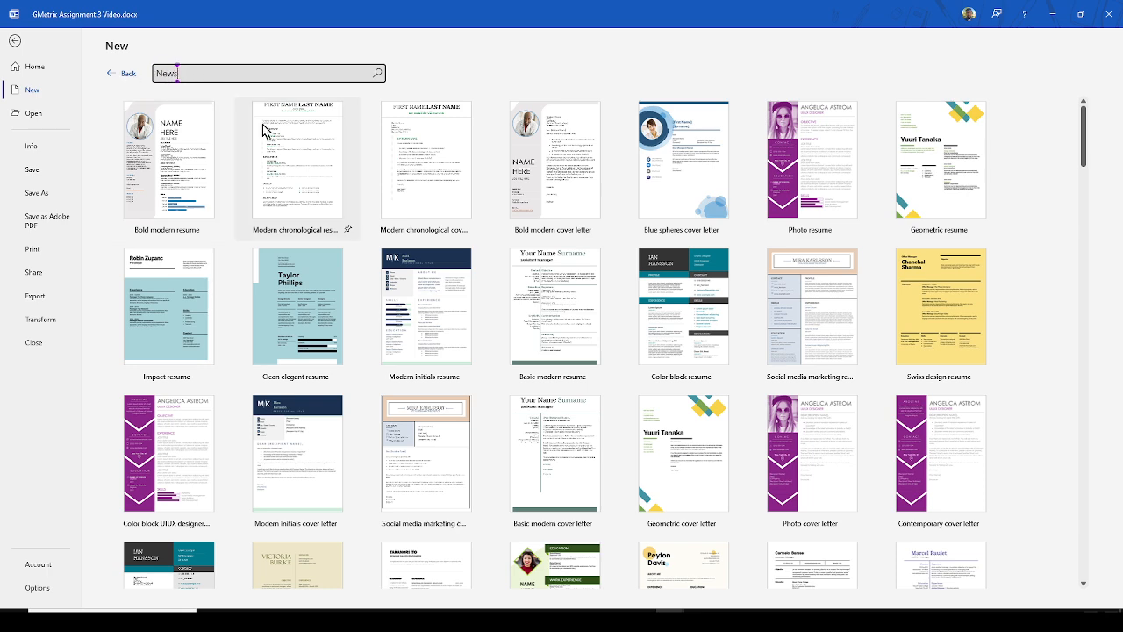
{"action": "type", "text": "letter"}
{"action": "key", "text": "Return"}
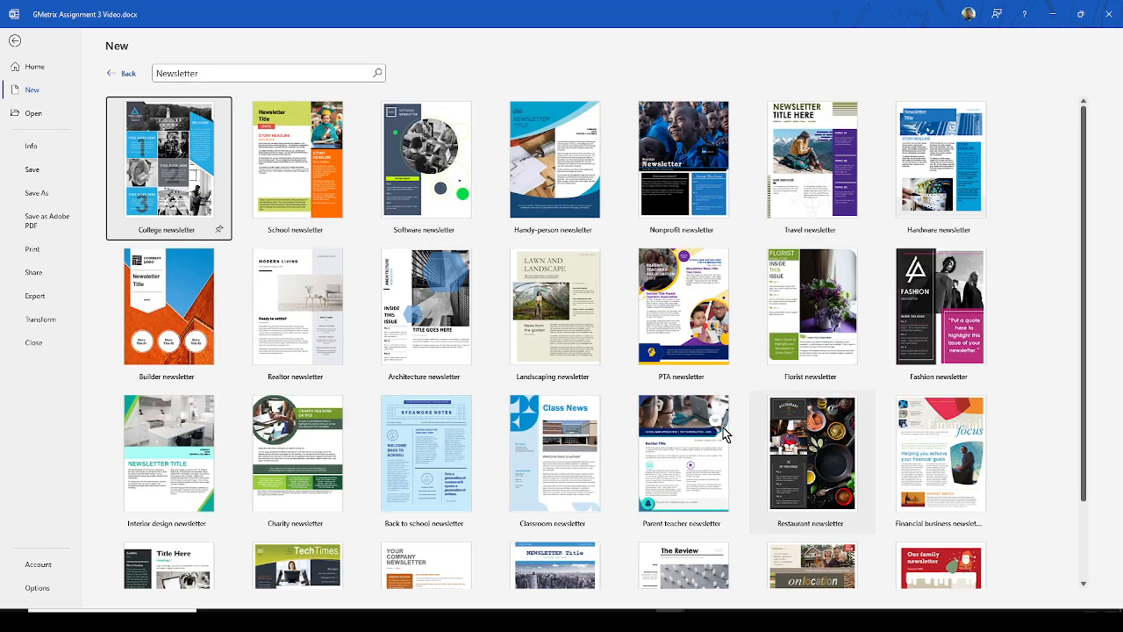
Search the online templates for "report" and create a document from the Report design (blank) template.
{"action": "double_click", "coordinate": [248, 73]}
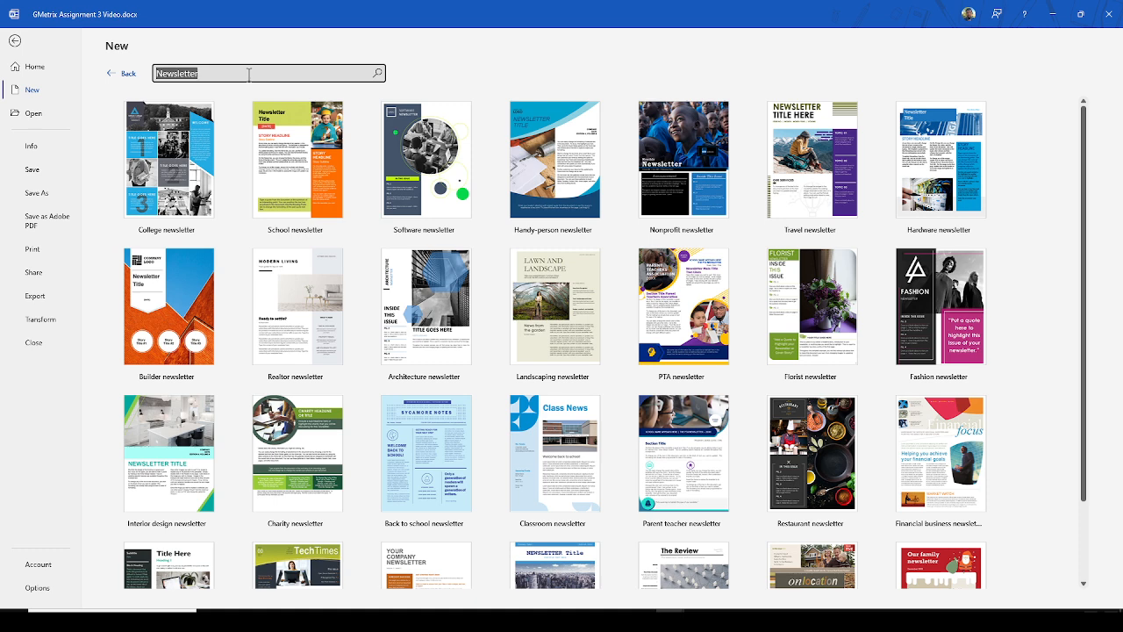
{"action": "type", "text": "report"}
{"action": "key", "text": "Return"}
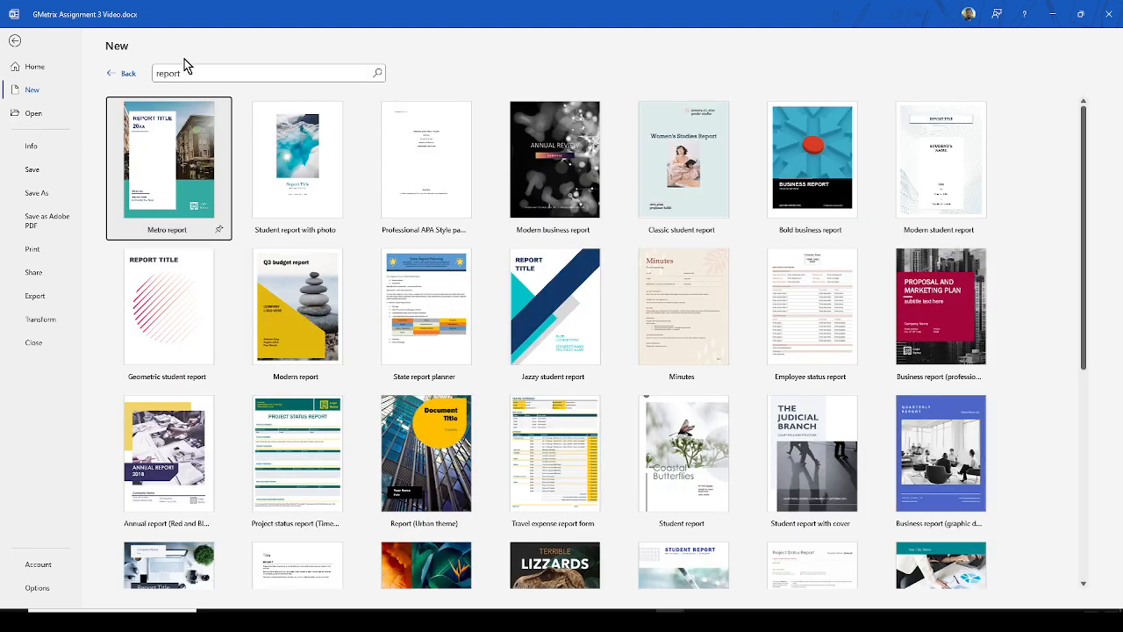
{"action": "scroll", "coordinate": [496, 342], "scroll_direction": "down", "scroll_amount": 6}
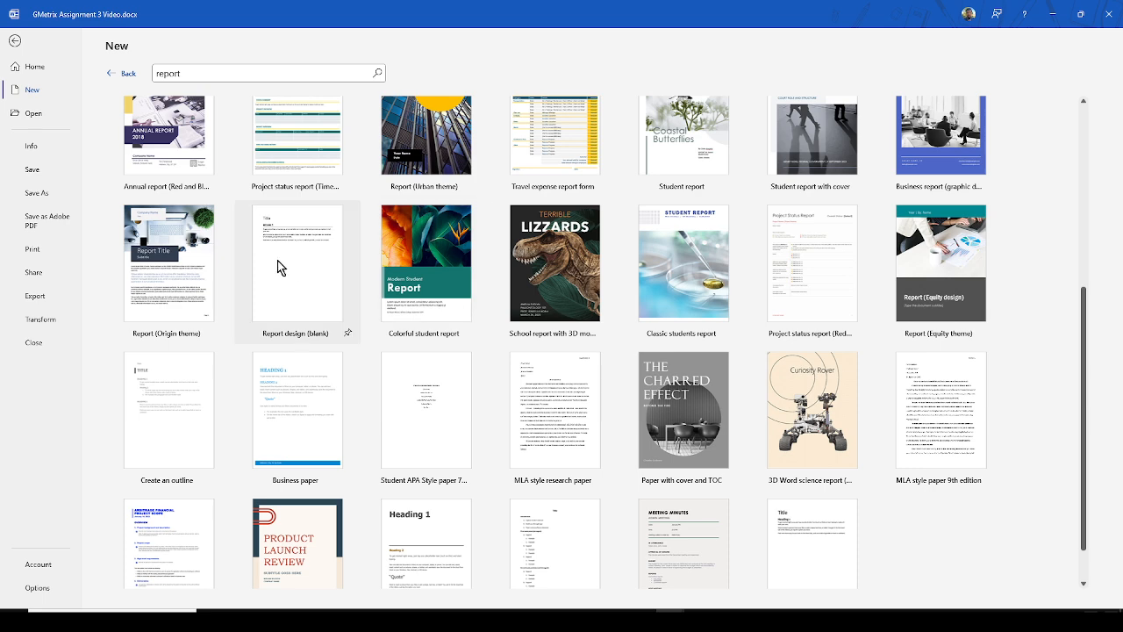
{"action": "left_click", "coordinate": [304, 291]}
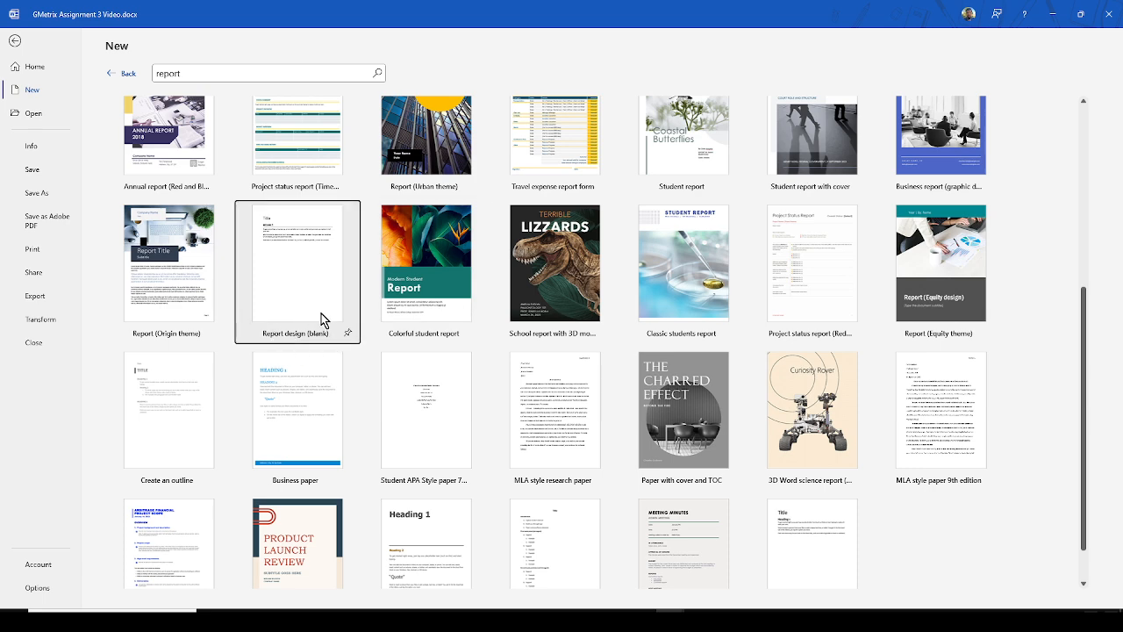
{"action": "left_click", "coordinate": [296, 282]}
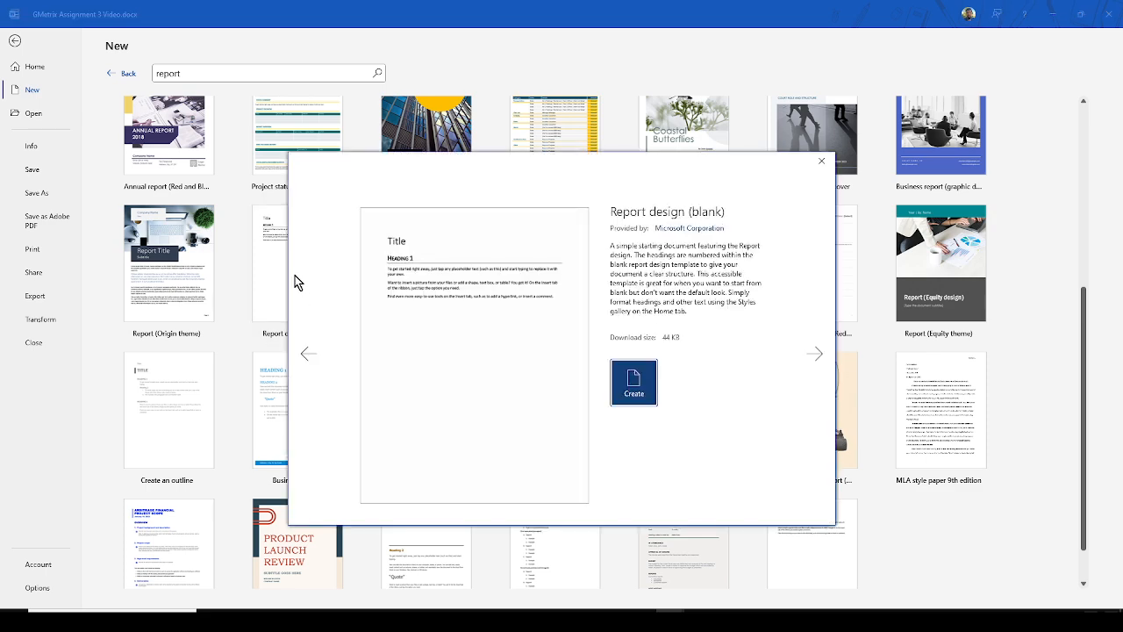
{"action": "left_click", "coordinate": [635, 380]}
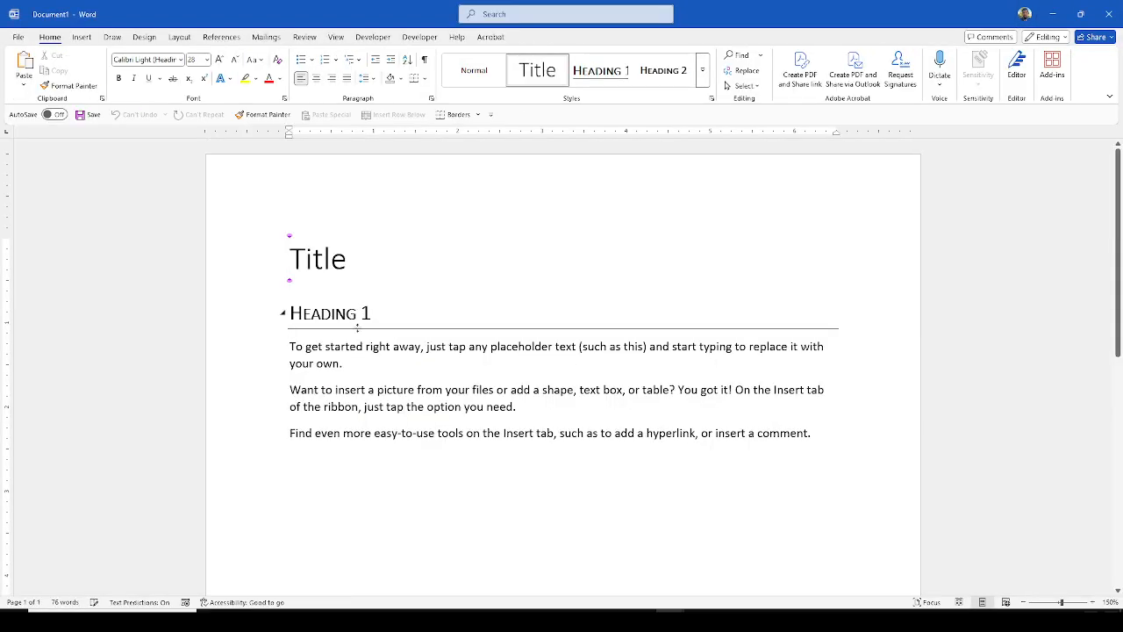
Replace the Heading 1 placeholder with "Templates provide consistency".
{"action": "scroll", "coordinate": [357, 328], "scroll_direction": "down", "scroll_amount": 1}
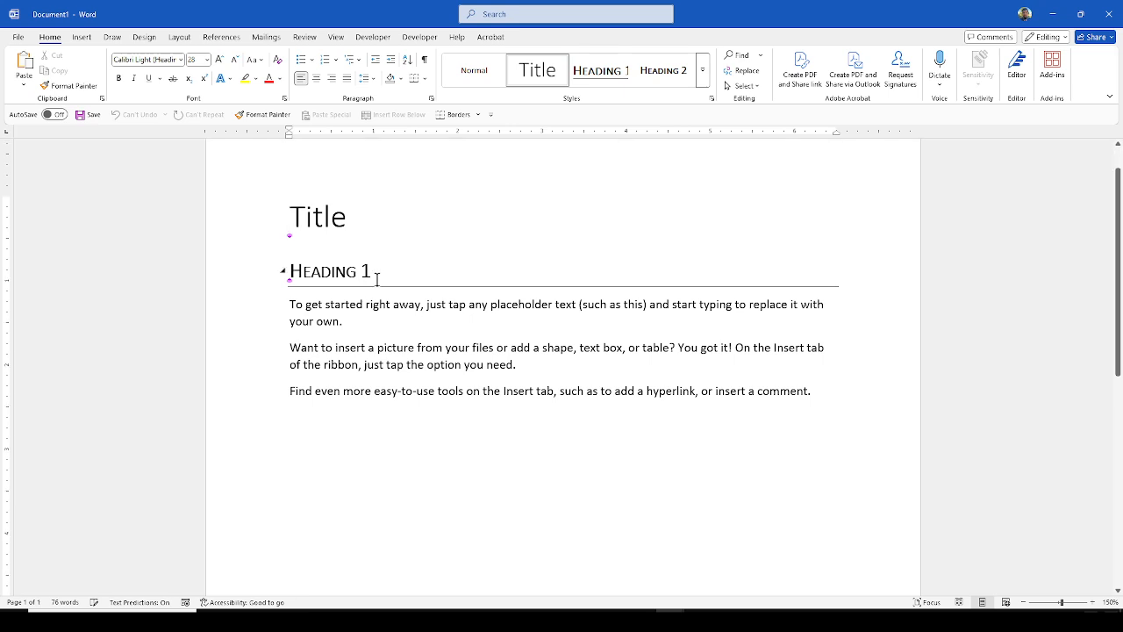
{"action": "left_click_drag", "start_coordinate": [375, 271], "coordinate": [321, 274]}
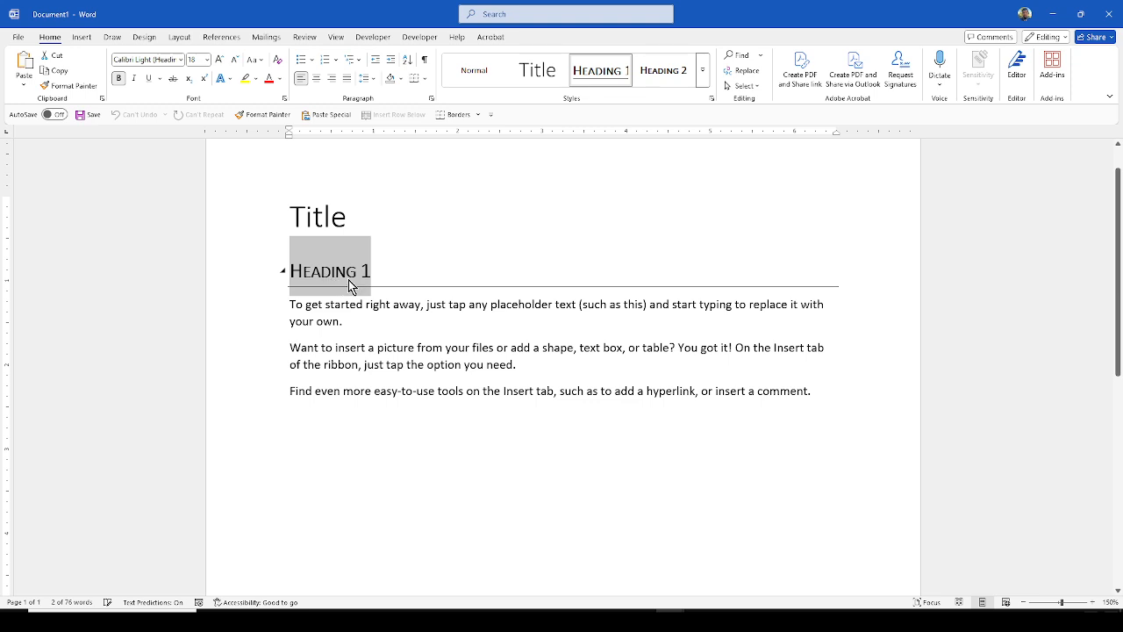
{"action": "left_click", "coordinate": [421, 362]}
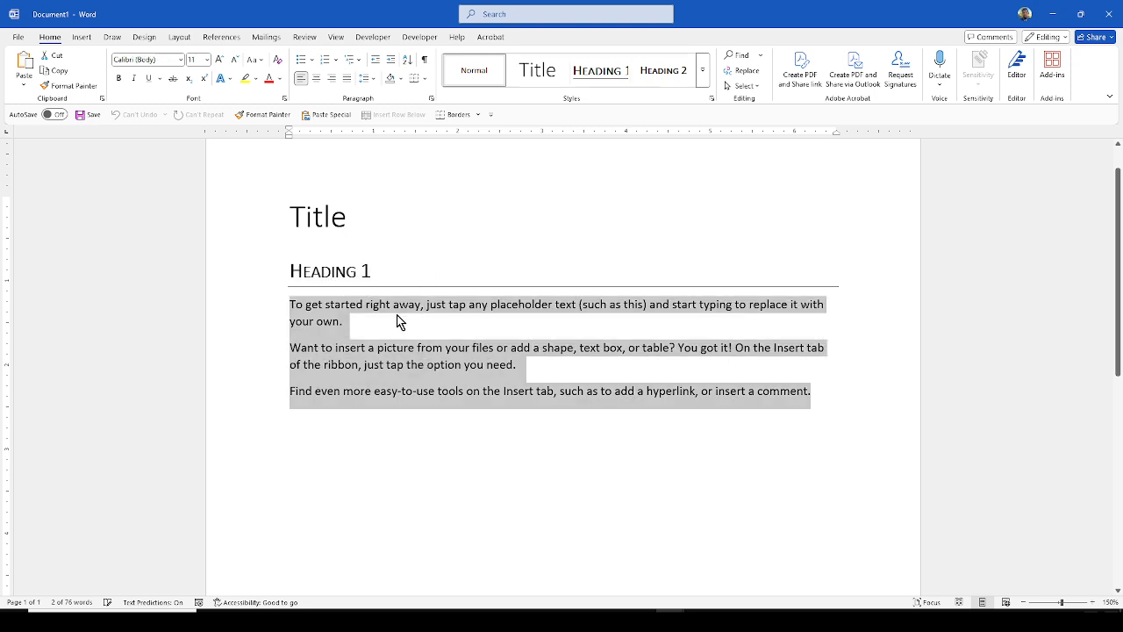
{"action": "left_click", "coordinate": [361, 271]}
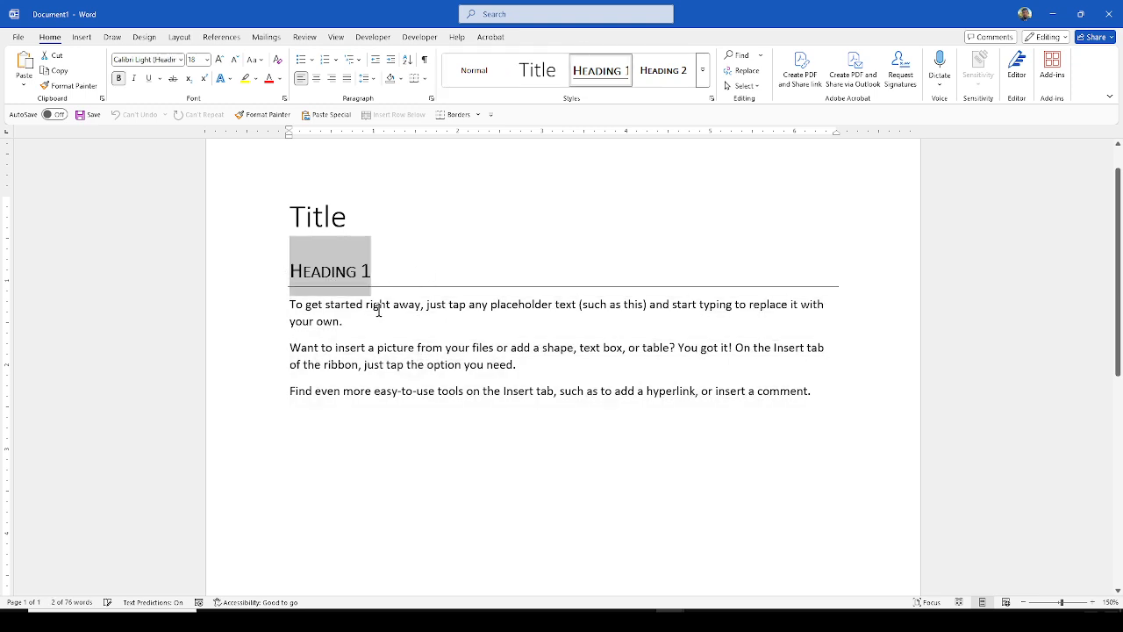
{"action": "type", "text": "Templates"}
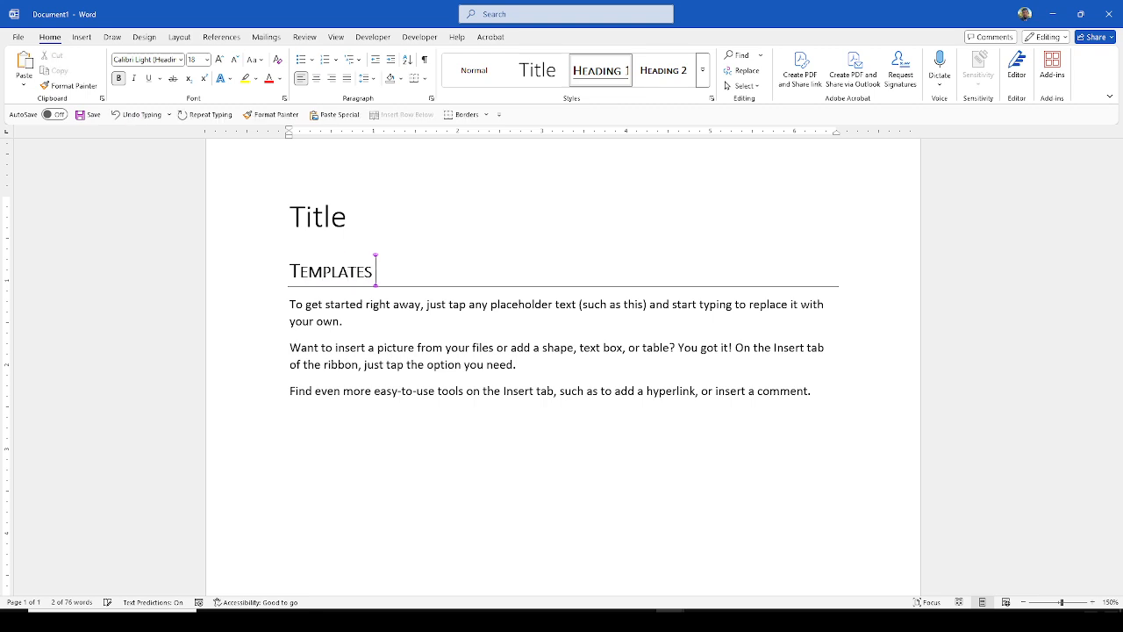
{"action": "type", "text": " provide consi"}
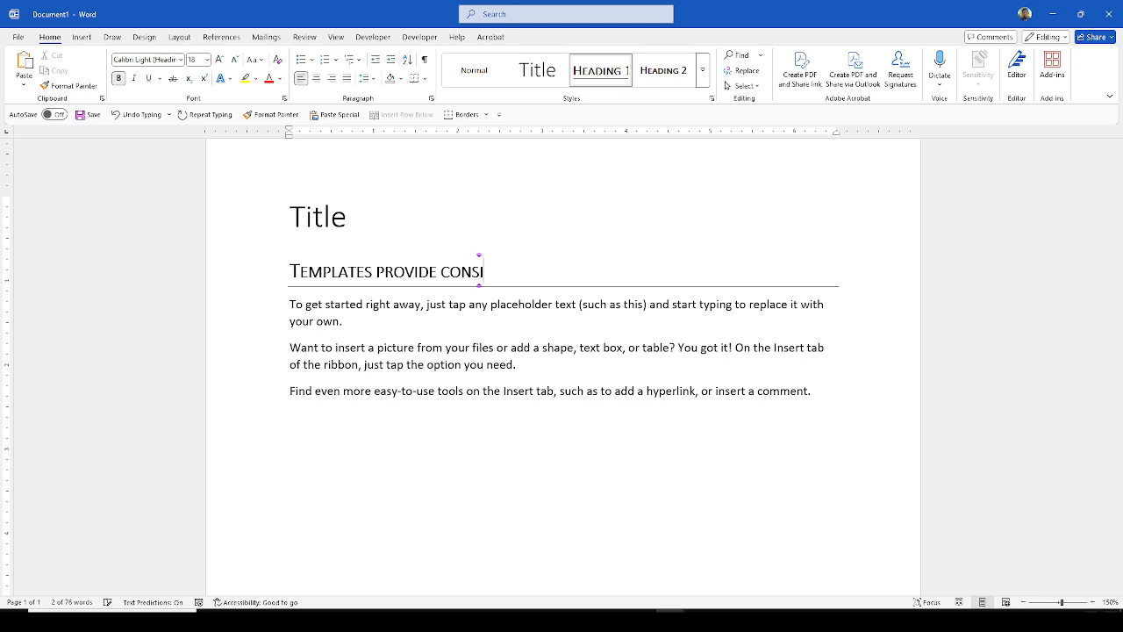
{"action": "type", "text": "stency"}
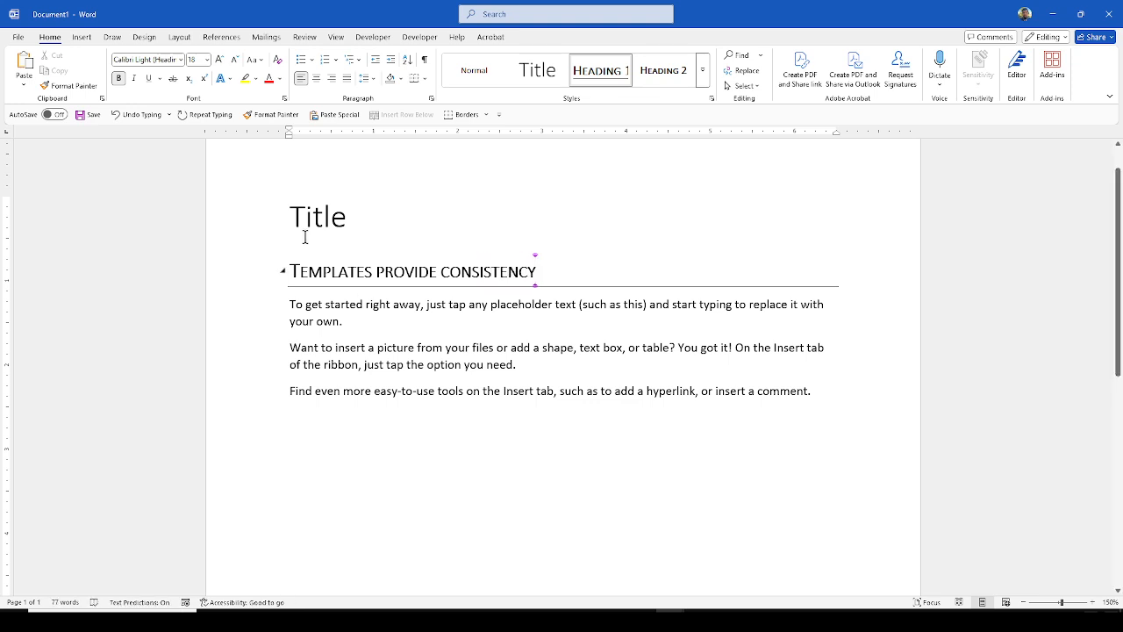
Replace the Title placeholder with the author's full name, leaving the body placeholder text as it is.
{"action": "double_click", "coordinate": [352, 228]}
{"action": "type", "text": "Re"}
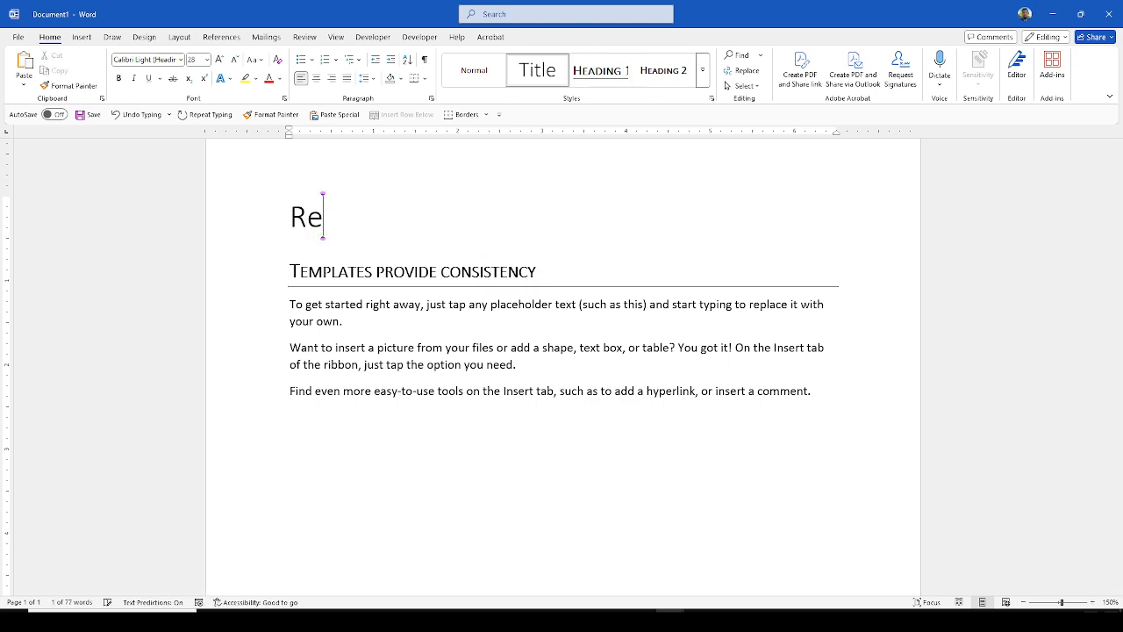
{"action": "type", "text": "ynaldo Sosa"}
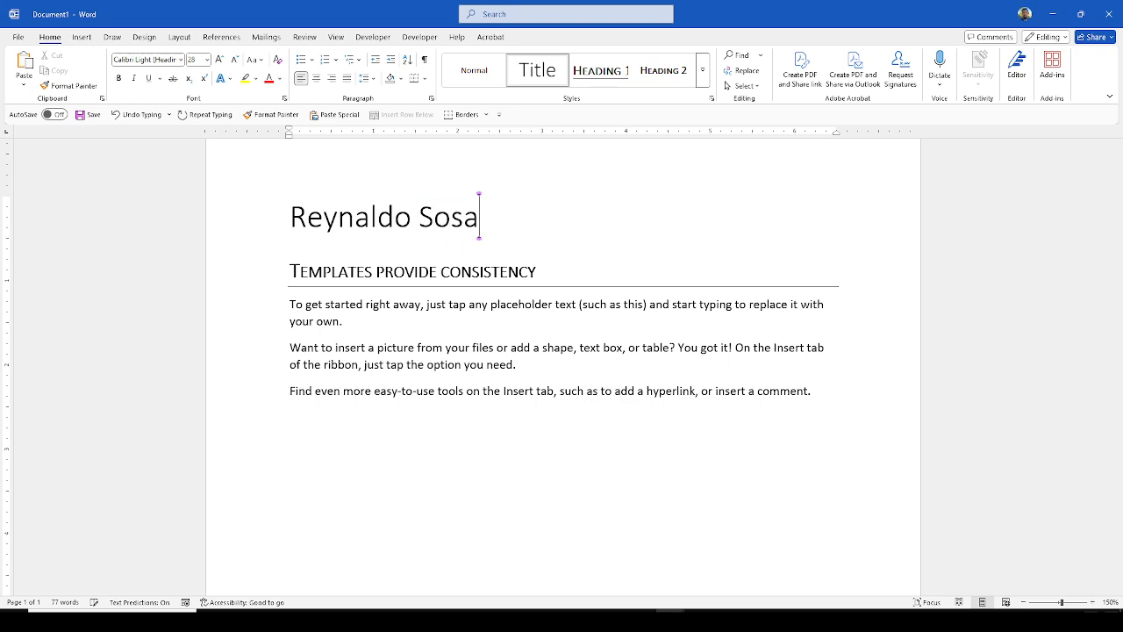
{"action": "left_click_drag", "start_coordinate": [290, 304], "coordinate": [578, 584]}
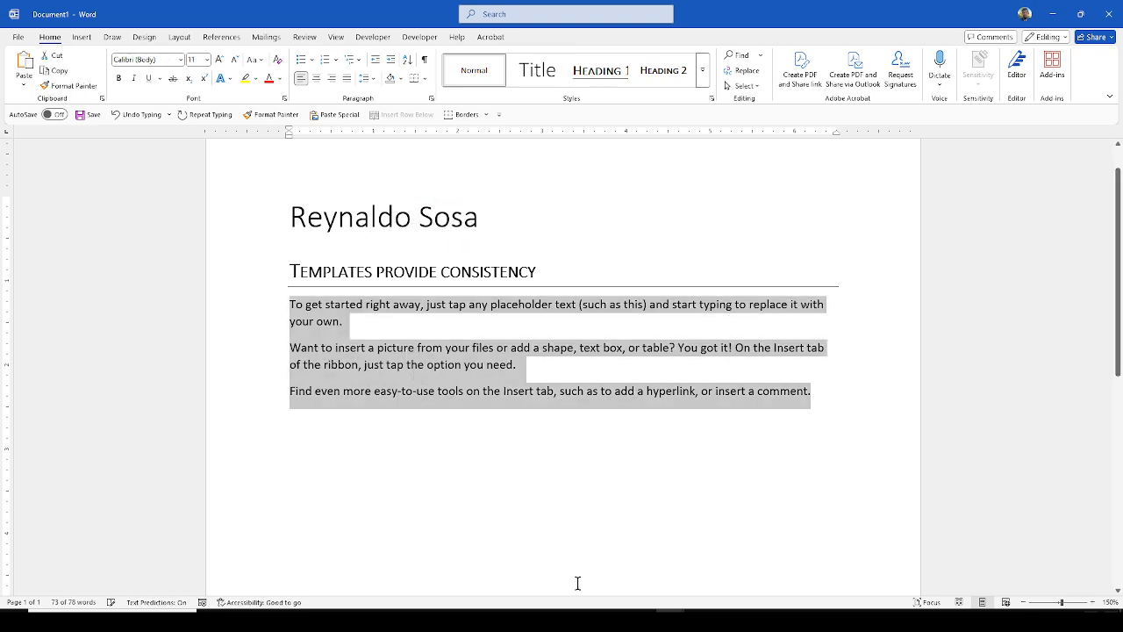
{"action": "left_click", "coordinate": [842, 395]}
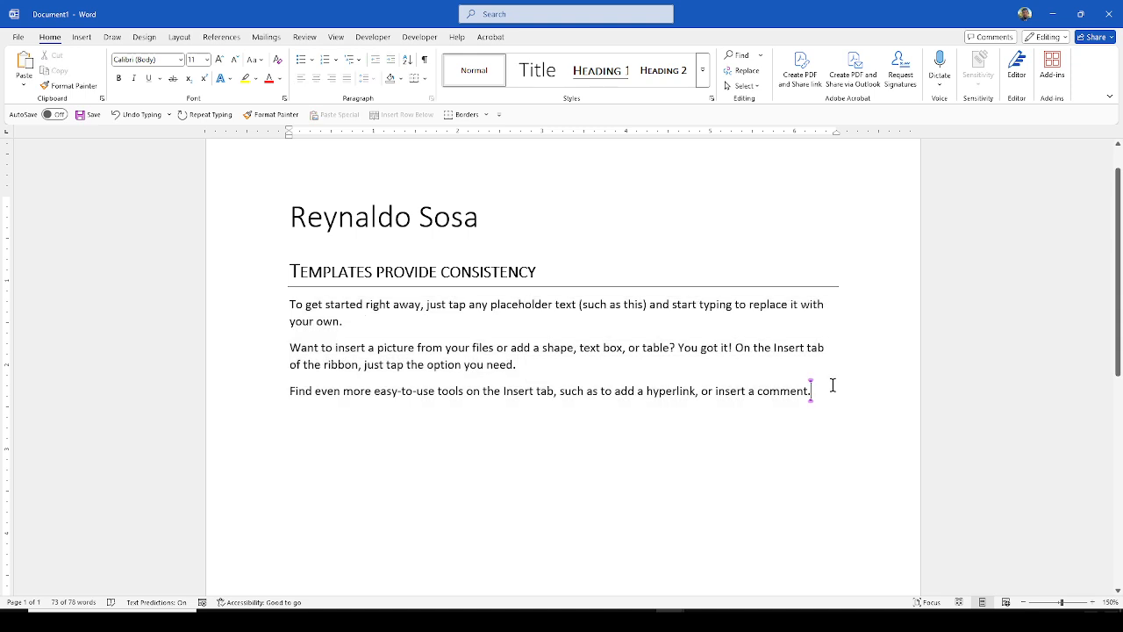
Save the document in the GMetrix folder, naming the file with the author's full name followed by "Gemtrix Assignment 3 Template".
{"action": "left_click", "coordinate": [21, 38]}
{"action": "left_click", "coordinate": [39, 197]}
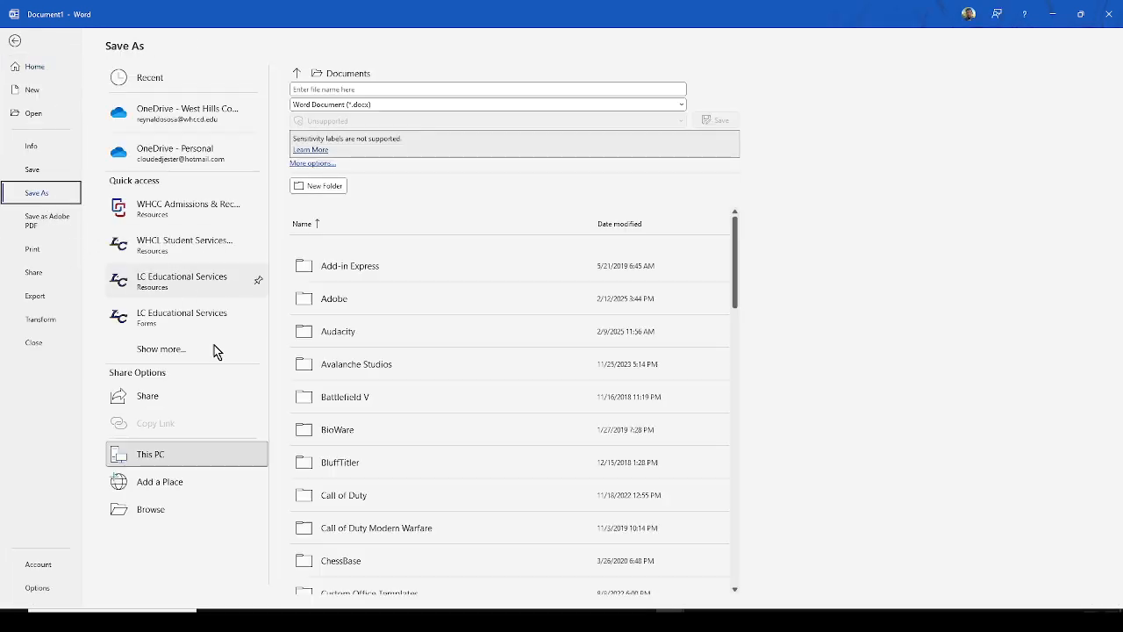
{"action": "left_click", "coordinate": [199, 511]}
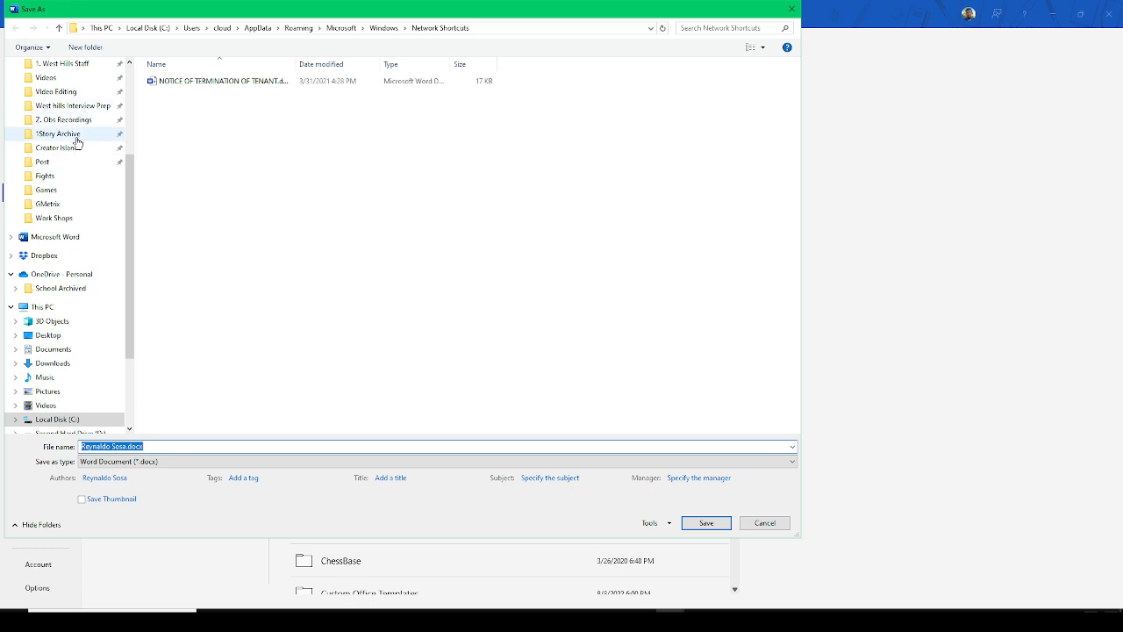
{"action": "left_click", "coordinate": [85, 204]}
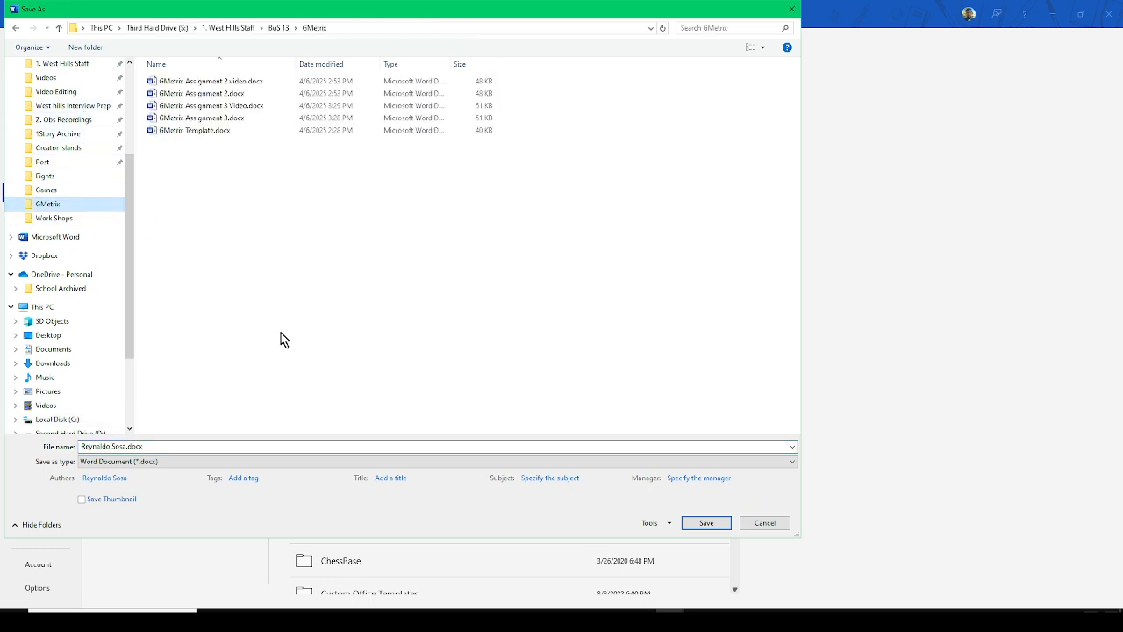
{"action": "left_click", "coordinate": [184, 447]}
{"action": "left_click", "coordinate": [161, 446]}
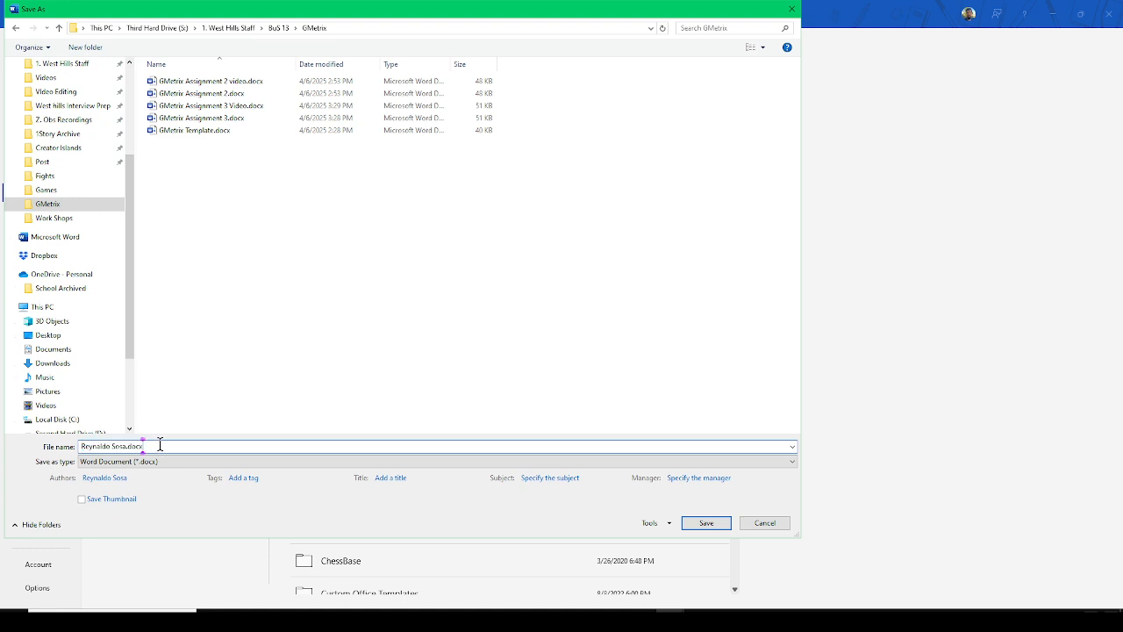
{"action": "left_click_drag", "start_coordinate": [161, 446], "coordinate": [129, 445]}
{"action": "left_click", "coordinate": [171, 447]}
{"action": "key", "text": "BackSpace"}
{"action": "type", "text": "Gemtrix Assignment 3 Template"}
{"action": "left_click", "coordinate": [707, 523]}
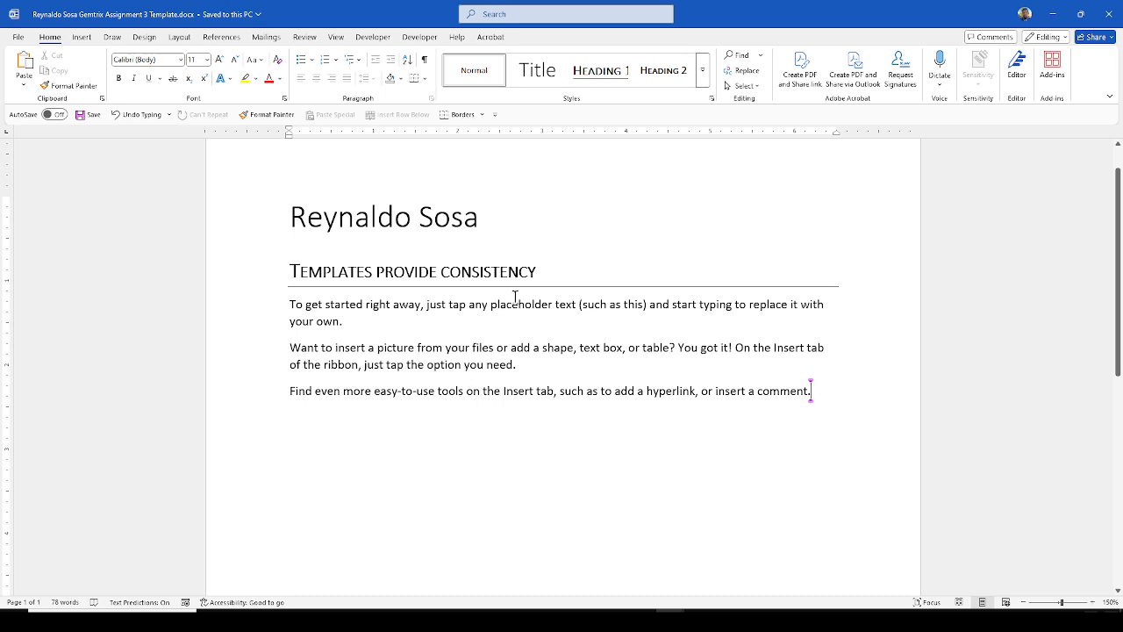
Return to the GMetrix Assignment 3 Video document and review its practice paragraphs and the Create PDF/XPS instructions.
{"action": "scroll", "coordinate": [514, 324], "scroll_direction": "up", "scroll_amount": 1}
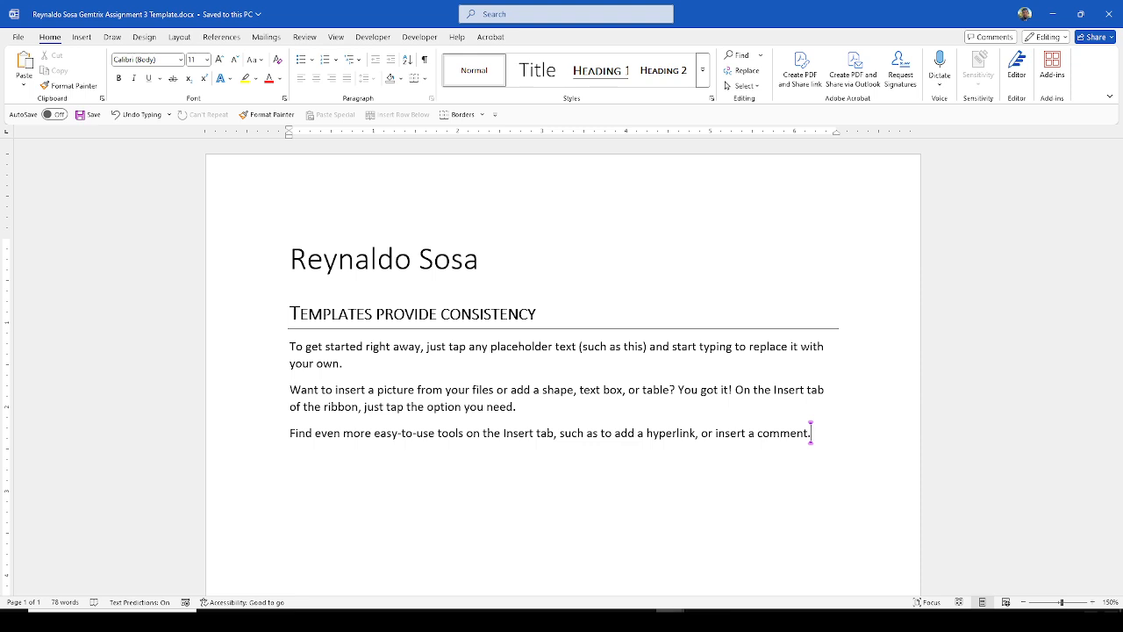
{"action": "mouse_move", "coordinate": [671, 614]}
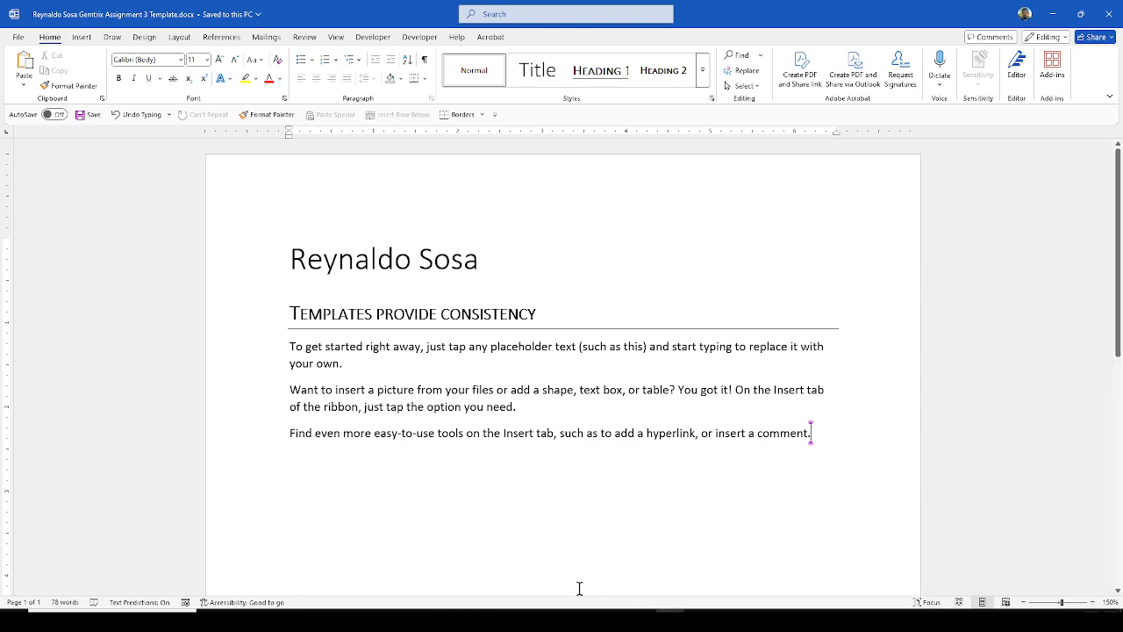
{"action": "left_click", "coordinate": [608, 561]}
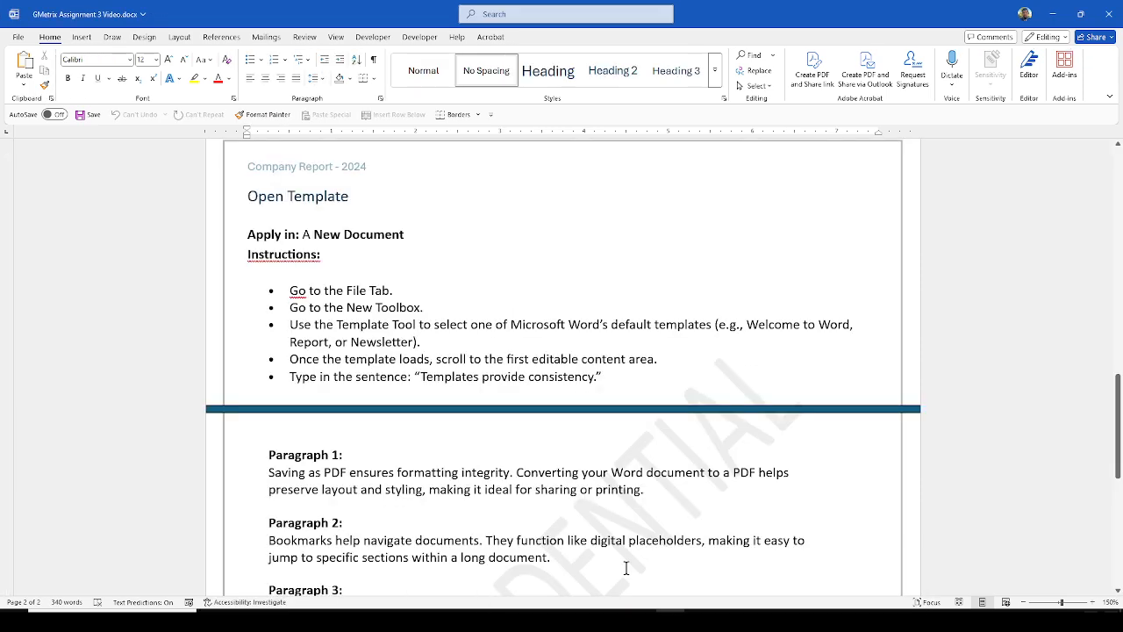
{"action": "scroll", "coordinate": [544, 436], "scroll_direction": "down", "scroll_amount": 3}
{"action": "scroll", "coordinate": [544, 436], "scroll_direction": "down", "scroll_amount": 1}
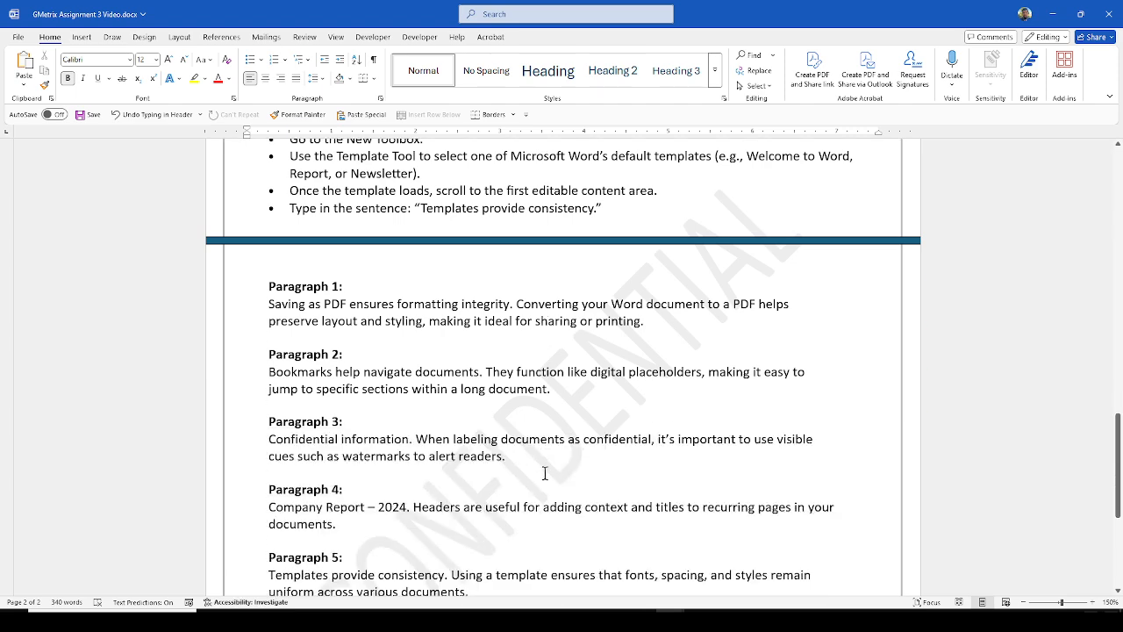
{"action": "scroll", "coordinate": [551, 485], "scroll_direction": "up", "scroll_amount": 15}
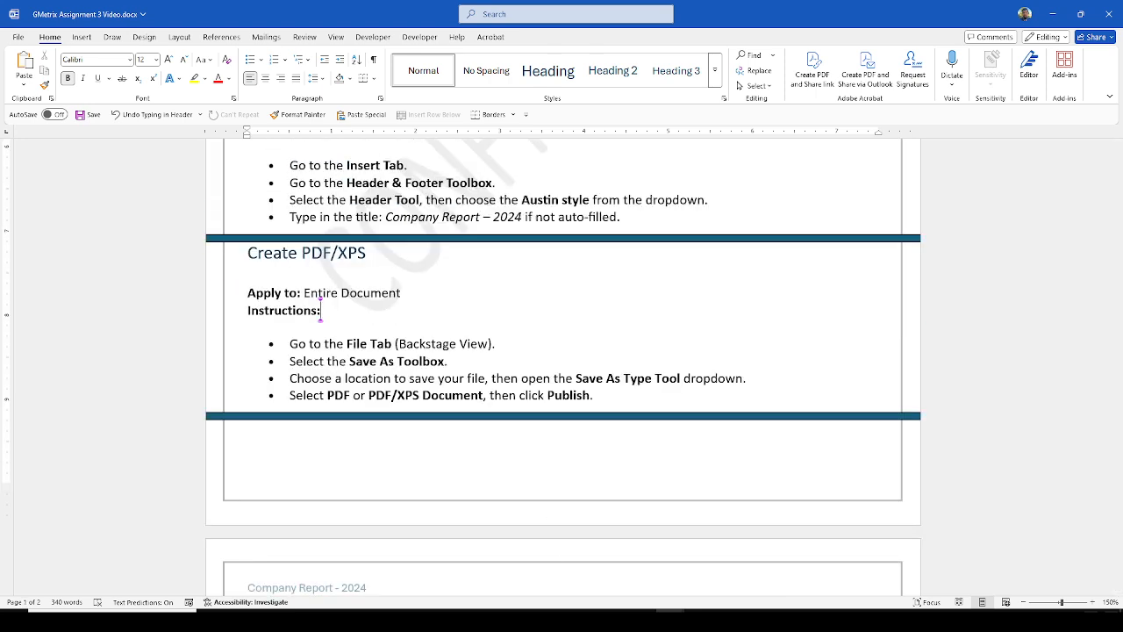
{"action": "left_click", "coordinate": [870, 618]}
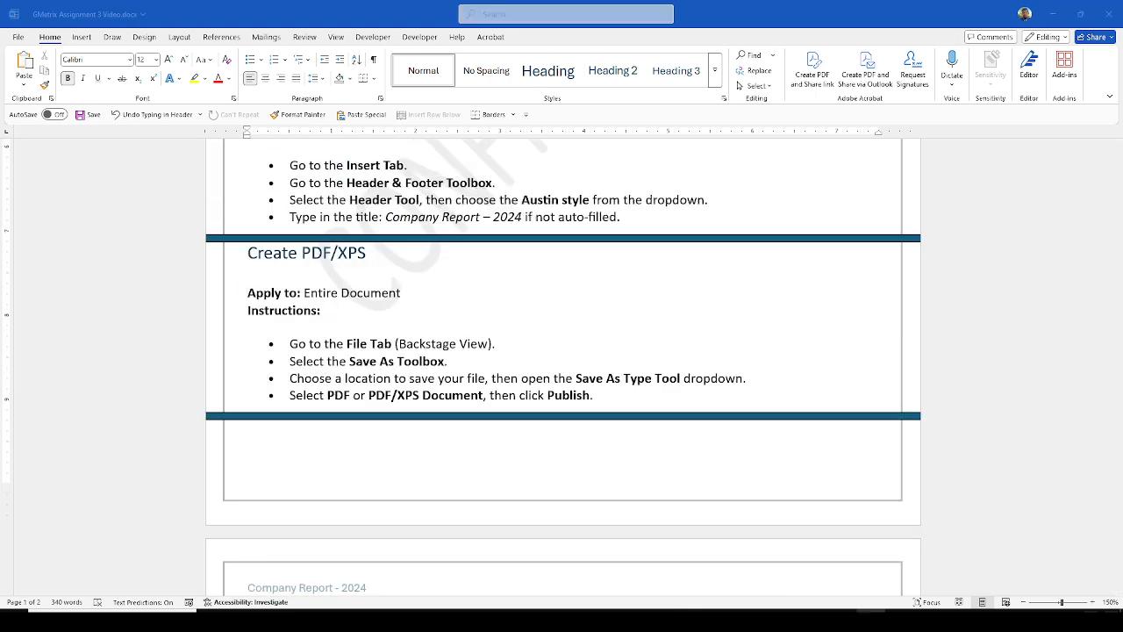